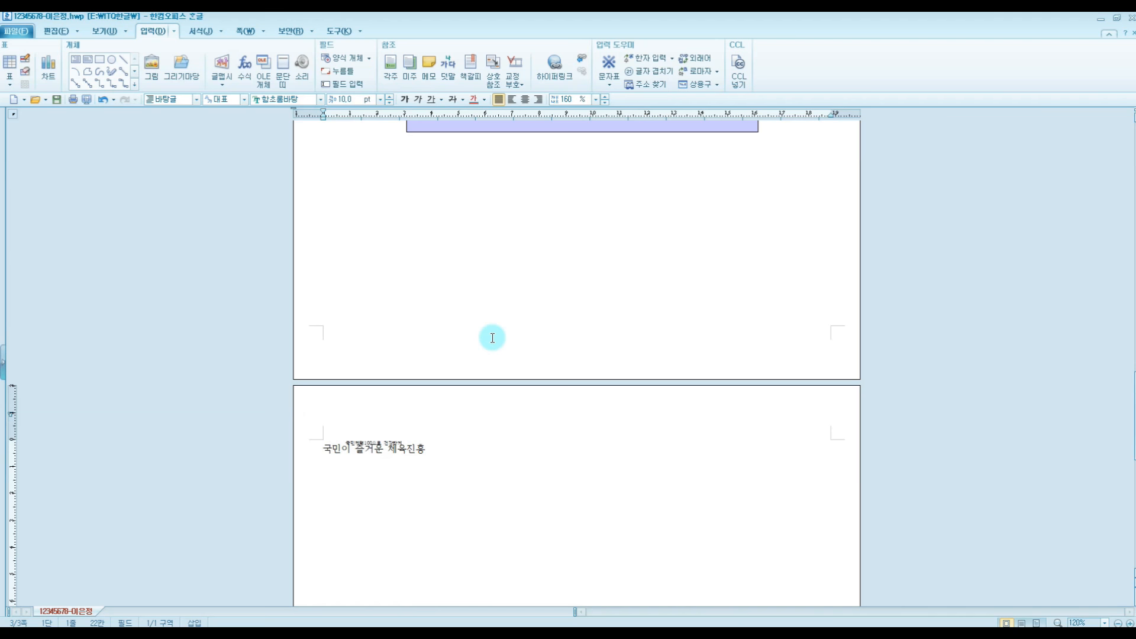
Format the title line 국민이 즐거운 체육진흥 in 돋움, 18 pt, bold and centered
{"action": "key", "text": "shift+Home"}
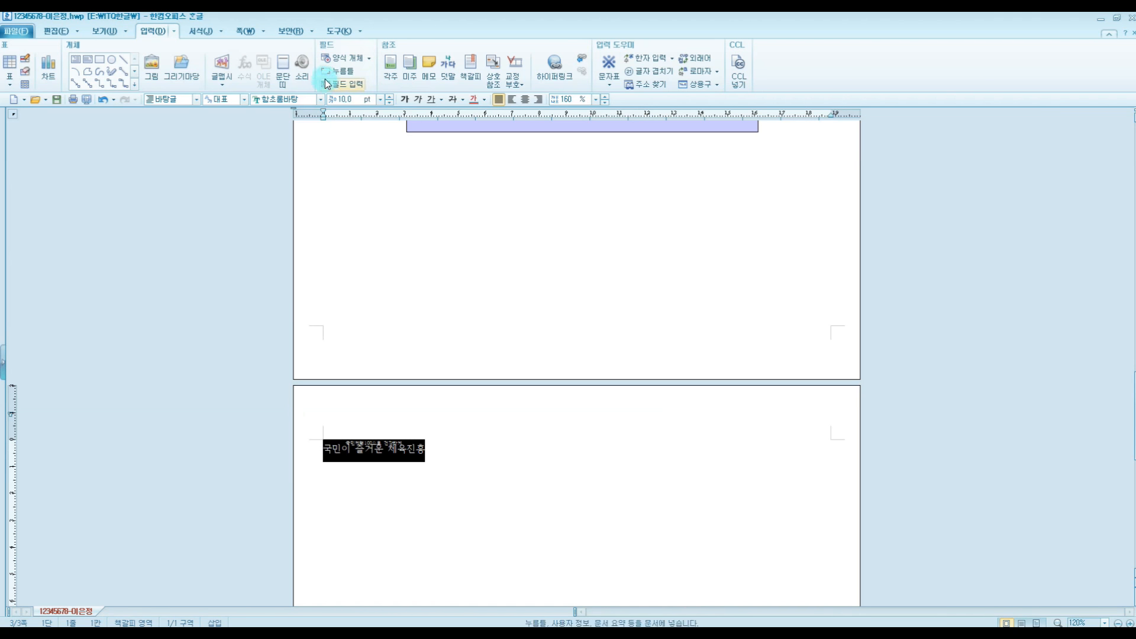
{"action": "left_click", "coordinate": [288, 100]}
{"action": "type", "text": "돋"}
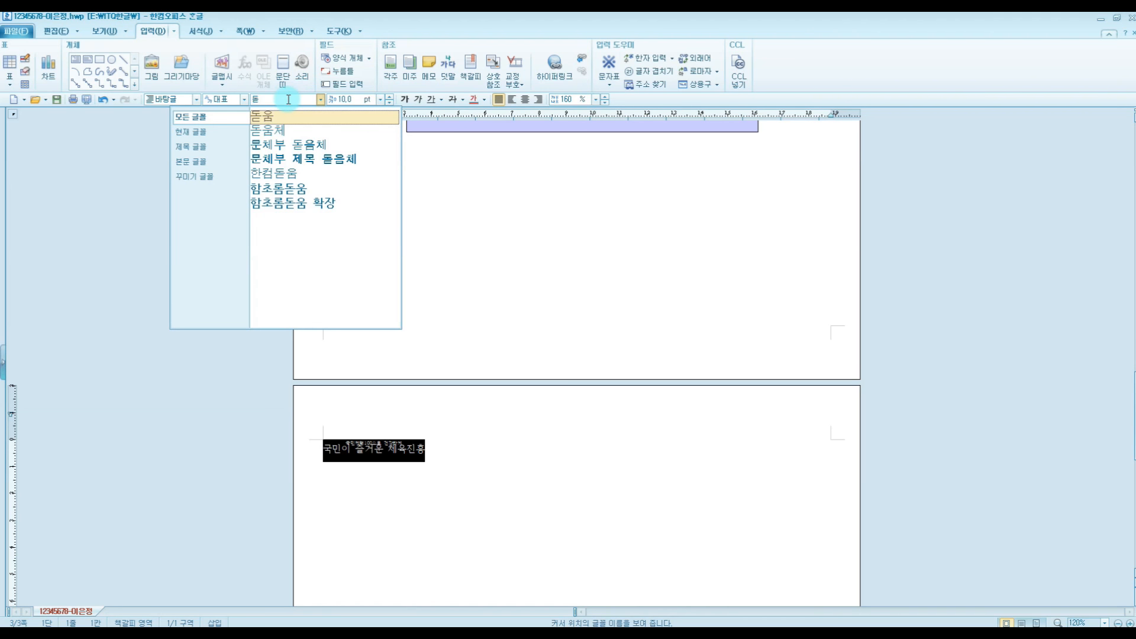
{"action": "key", "text": "Return"}
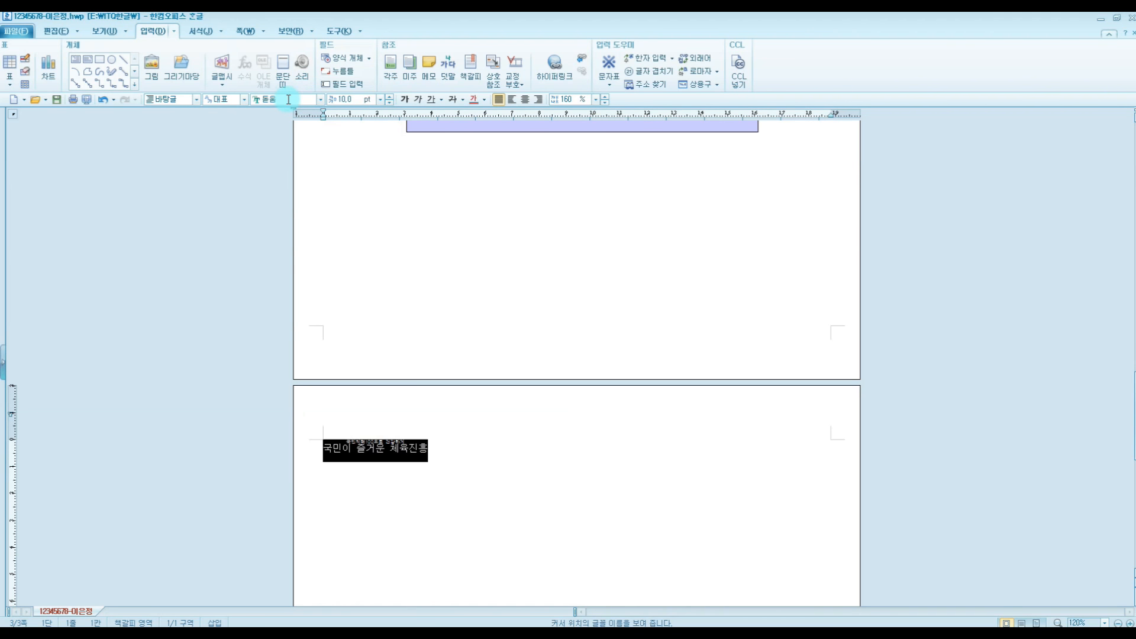
{"action": "left_click", "coordinate": [352, 100]}
{"action": "type", "text": "18"}
{"action": "key", "text": "Return"}
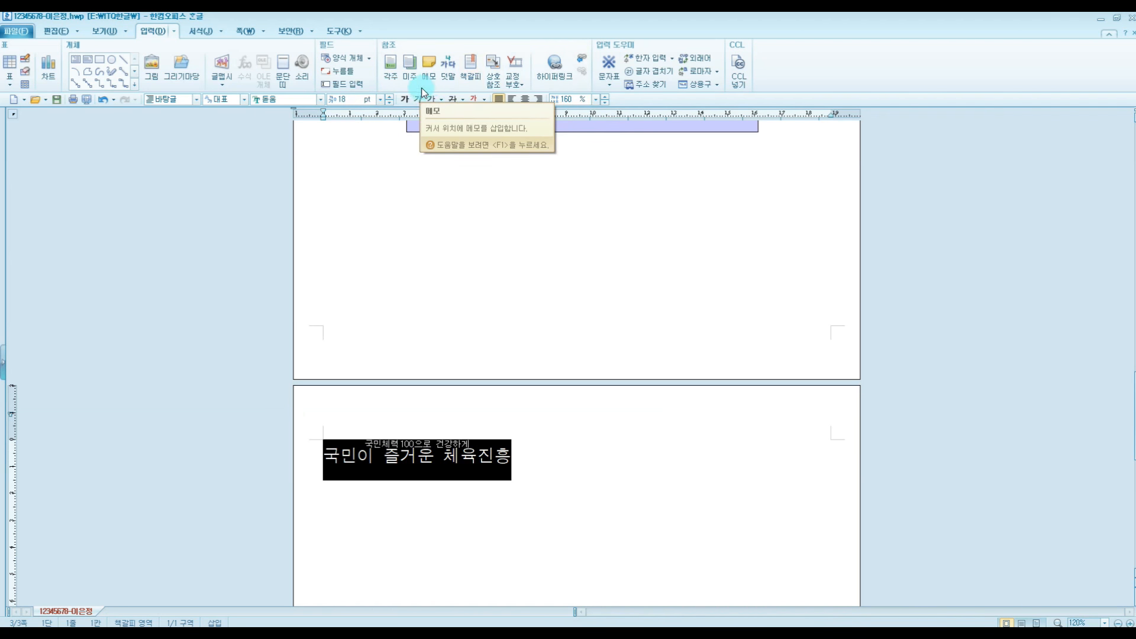
{"action": "left_click", "coordinate": [406, 98]}
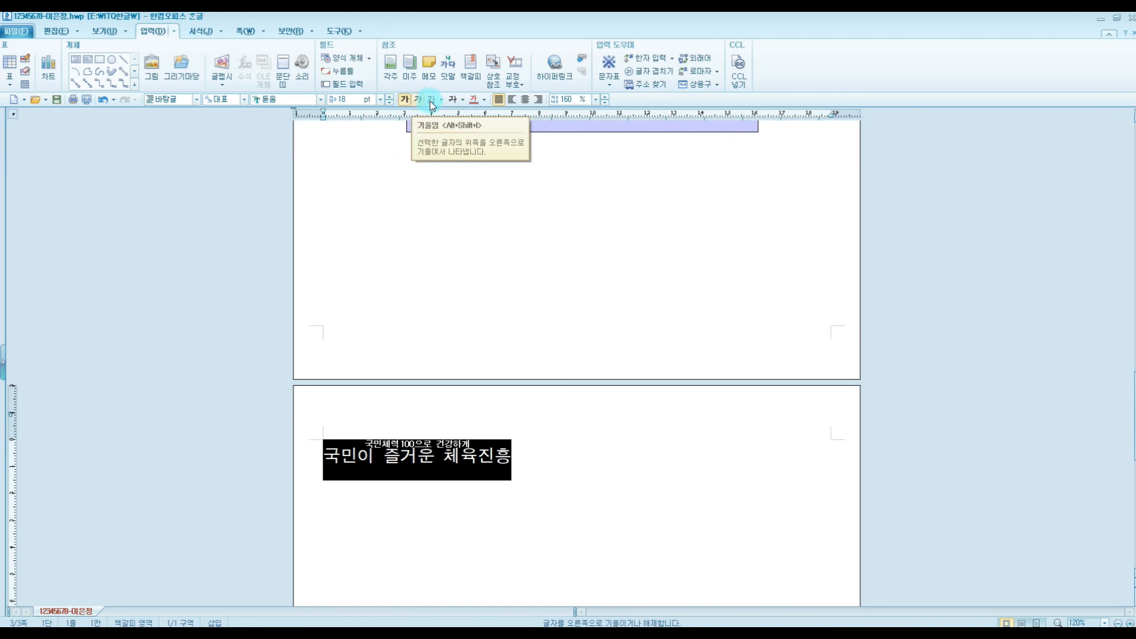
{"action": "left_click", "coordinate": [526, 99]}
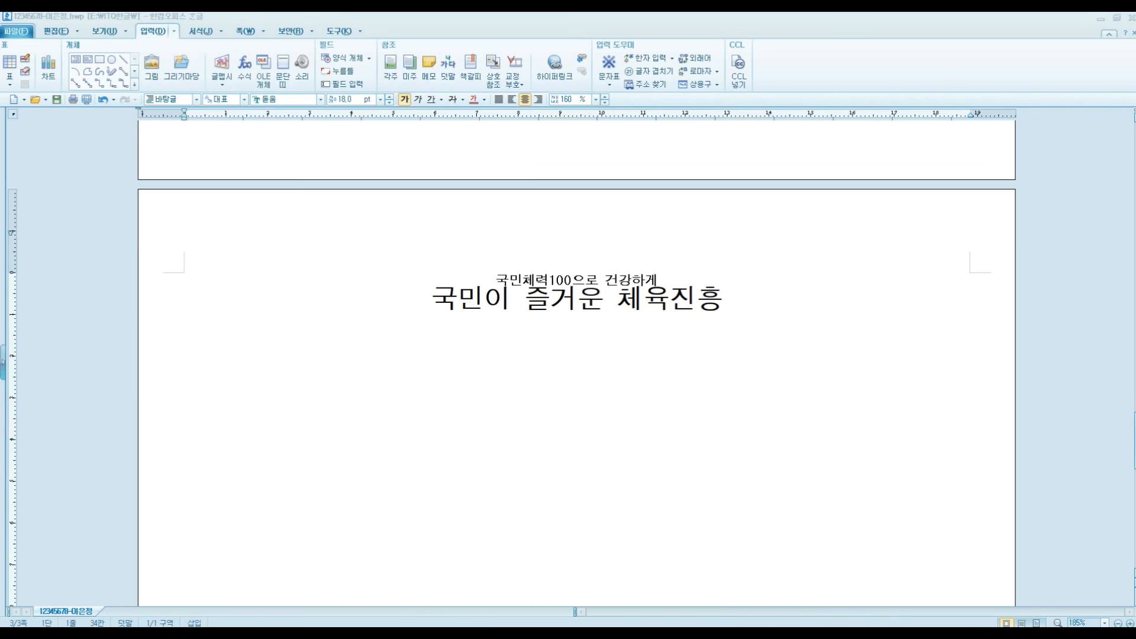
Switch to the exam PDF in Adobe Acrobat Reader, examine the title and header instructions, and return to the Hangul document
{"action": "left_click", "coordinate": [795, 632]}
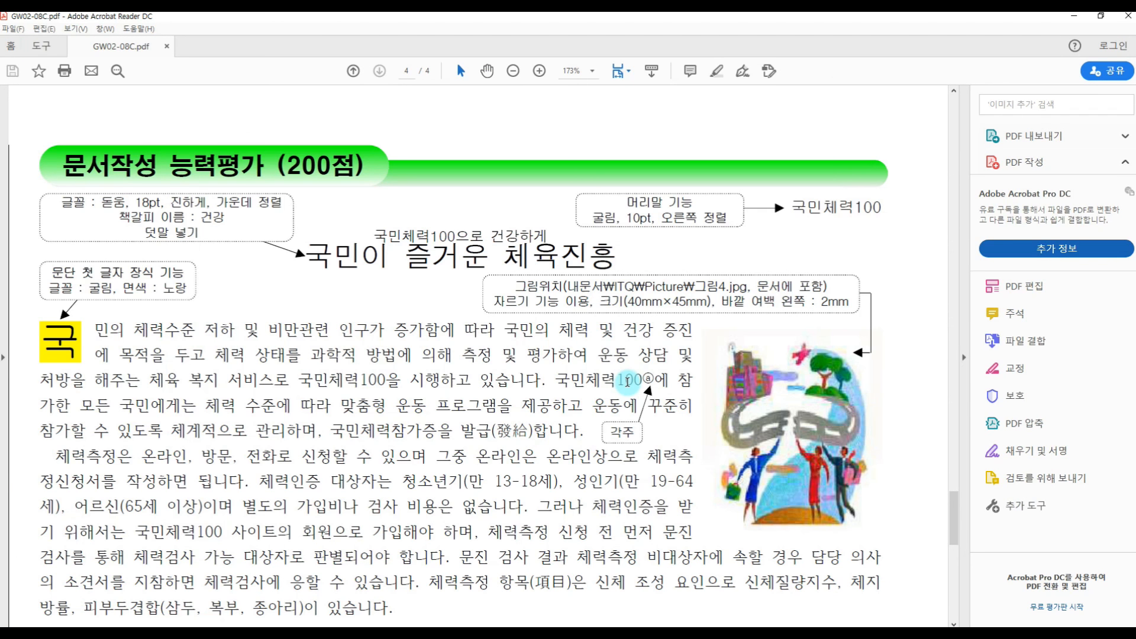
{"action": "left_click_drag", "start_coordinate": [49, 197], "coordinate": [293, 248]}
{"action": "left_click_drag", "start_coordinate": [571, 189], "coordinate": [755, 231]}
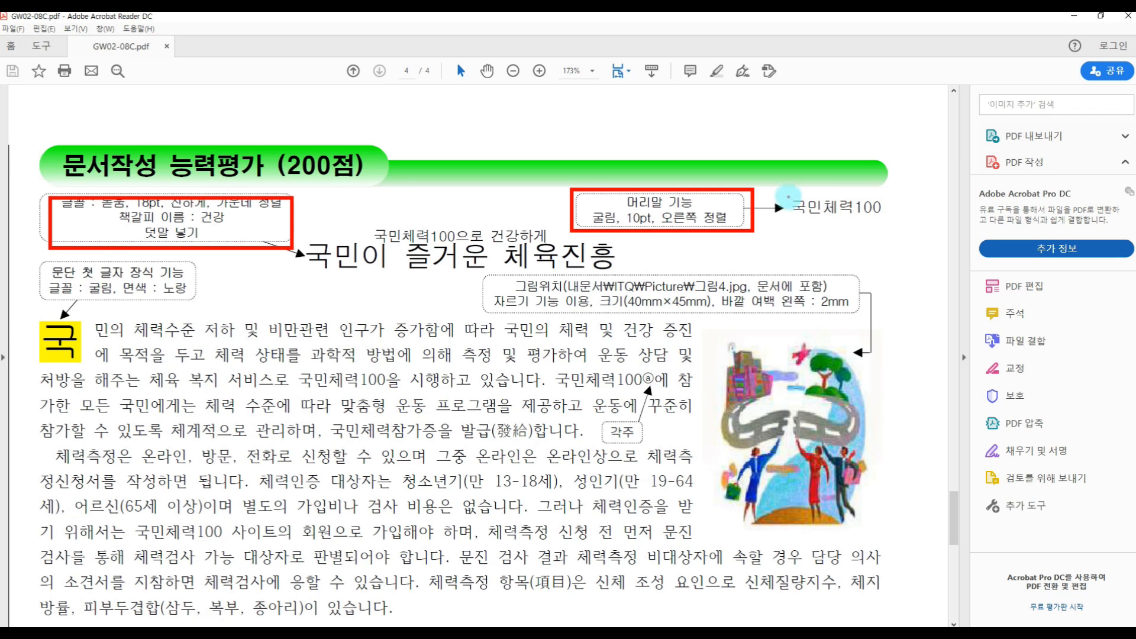
{"action": "left_click_drag", "start_coordinate": [786, 196], "coordinate": [891, 219]}
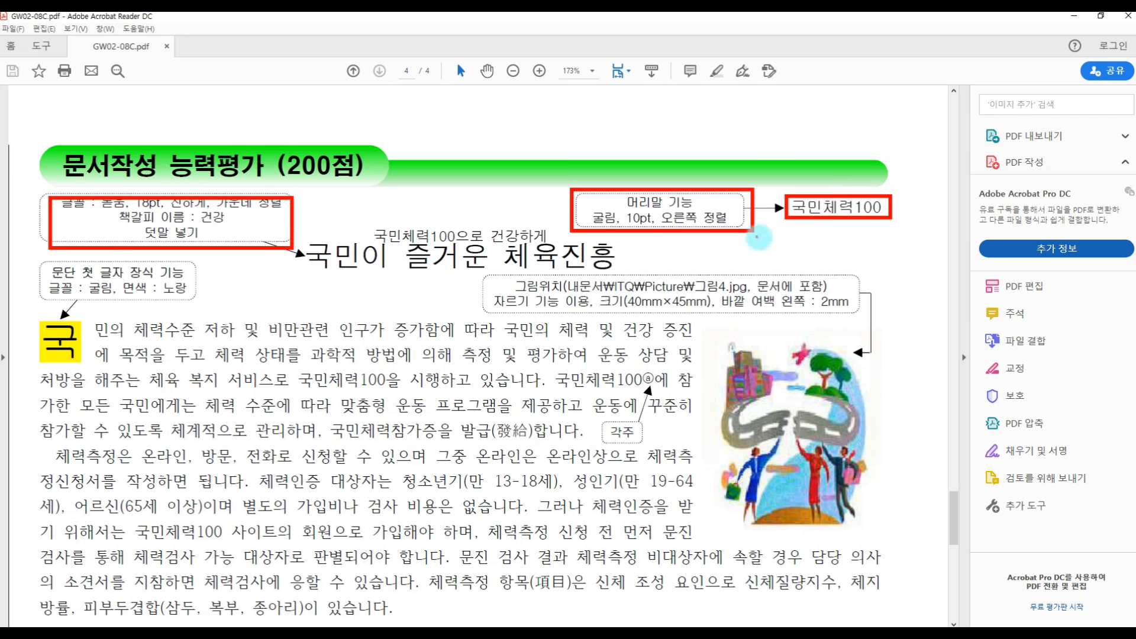
{"action": "key", "text": "alt+Tab"}
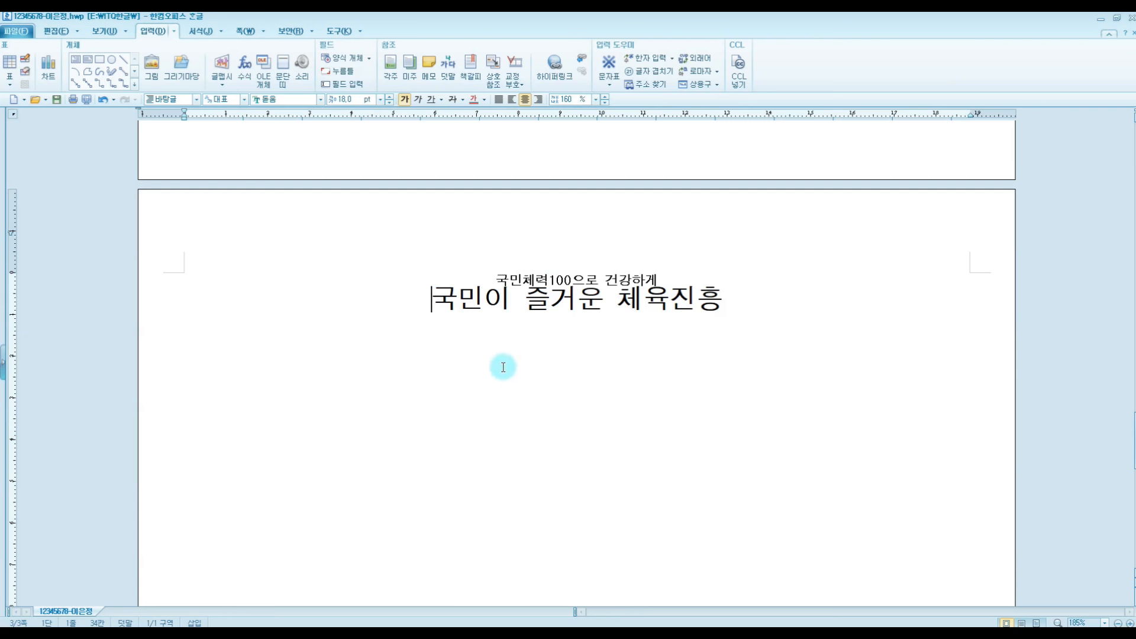
{"action": "key", "text": "ctrl+n"}
{"action": "key", "text": "h"}
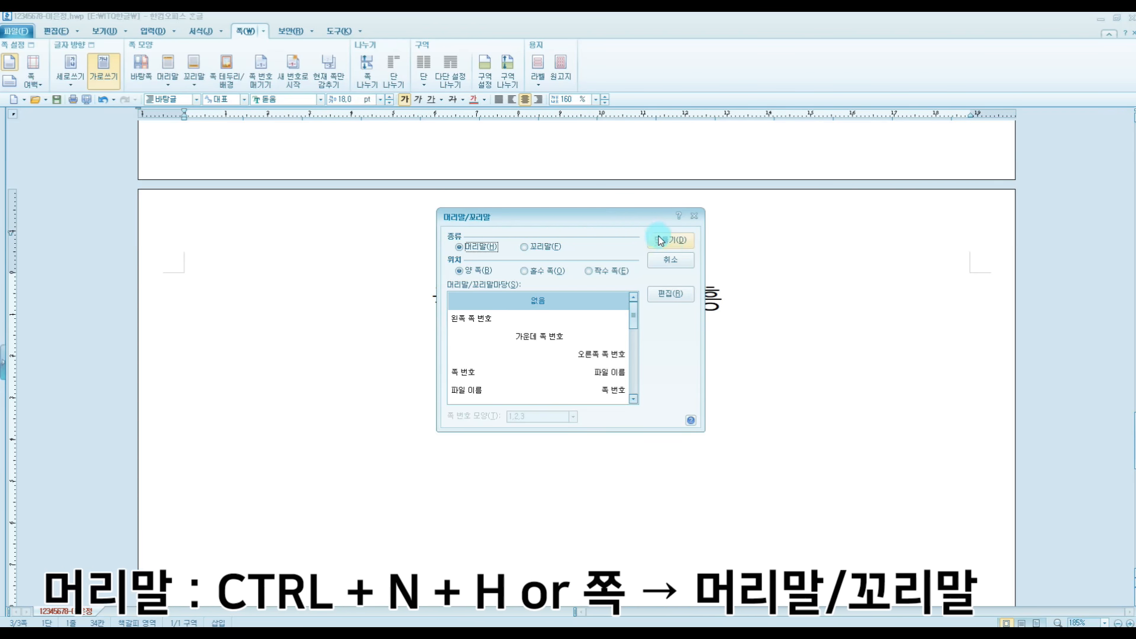
{"action": "left_click", "coordinate": [670, 260]}
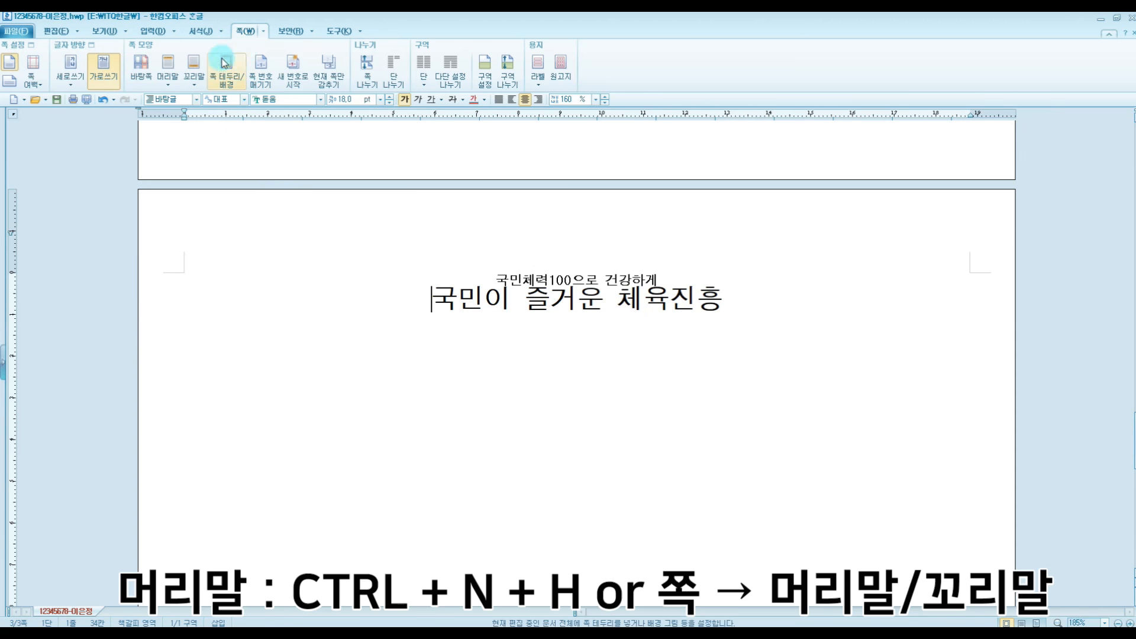
Add a header for both pages (양 쪽) and set its font to 굴림 at 10 pt
{"action": "left_click", "coordinate": [166, 70]}
{"action": "left_click", "coordinate": [256, 122]}
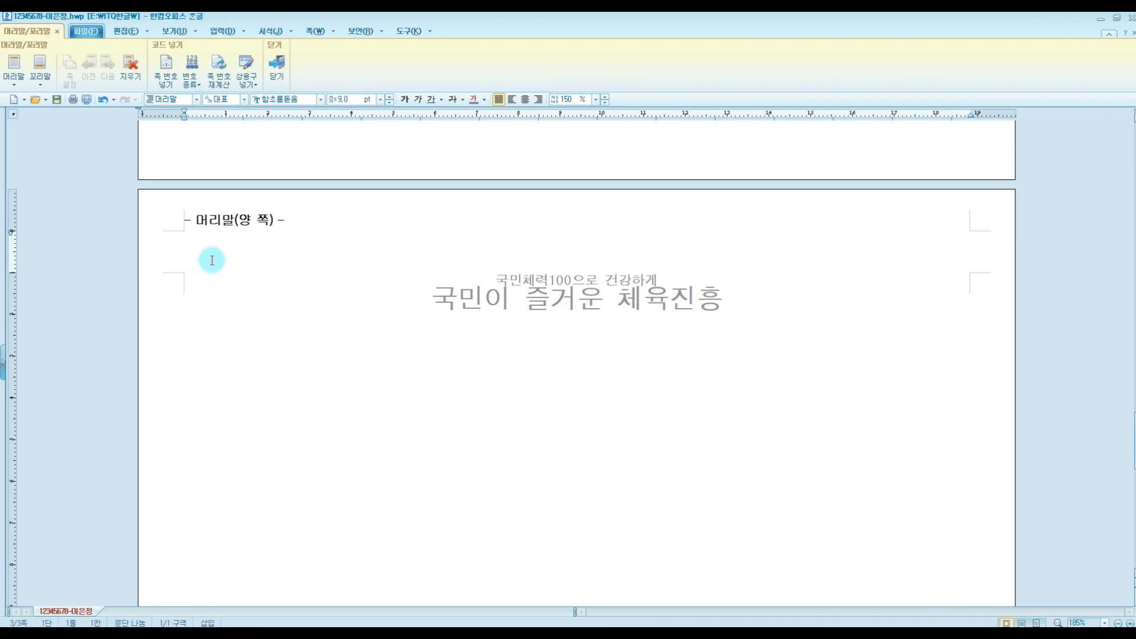
{"action": "left_click", "coordinate": [277, 100]}
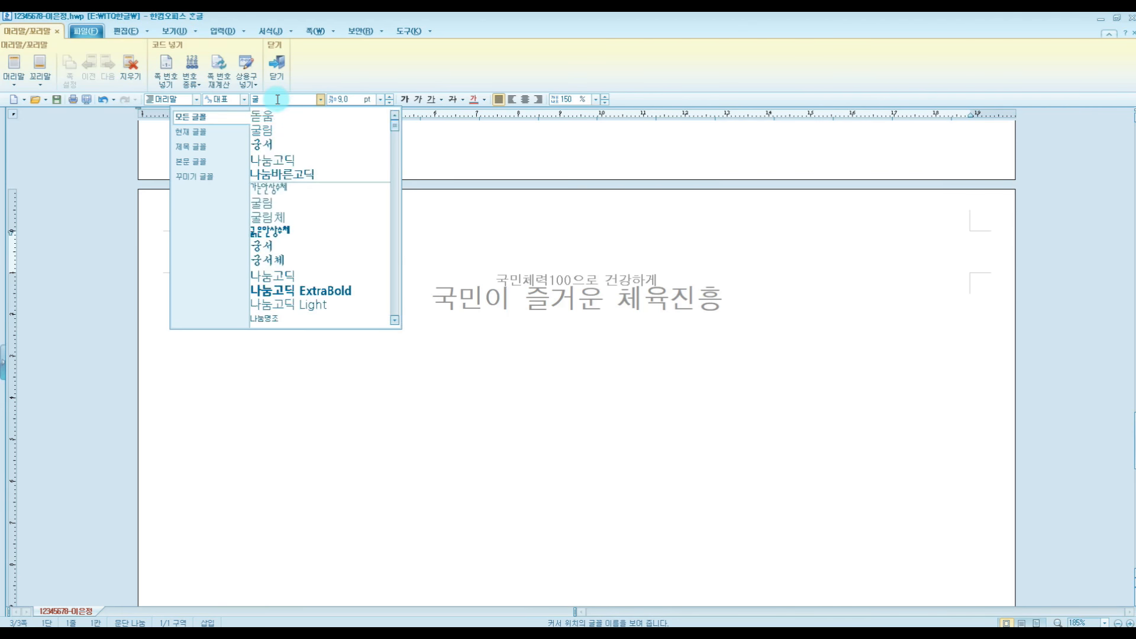
{"action": "type", "text": "굴림"}
{"action": "key", "text": "Return"}
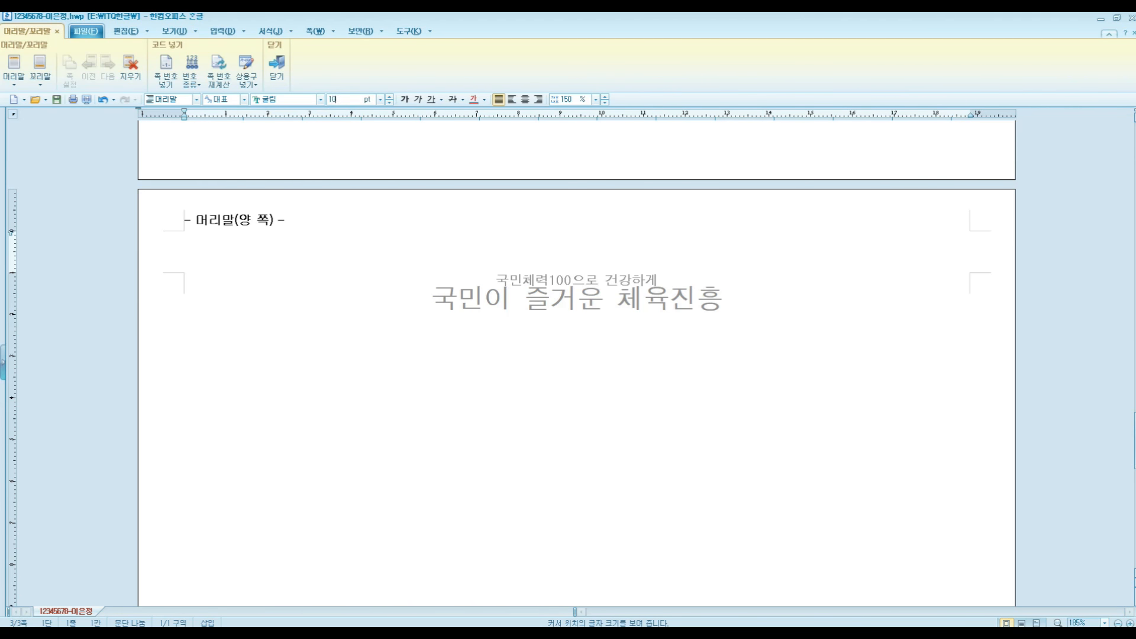
Right-align the header, enter 국민체력100 as its text, and leave header editing
{"action": "left_click", "coordinate": [537, 99]}
{"action": "type", "text": "구"}
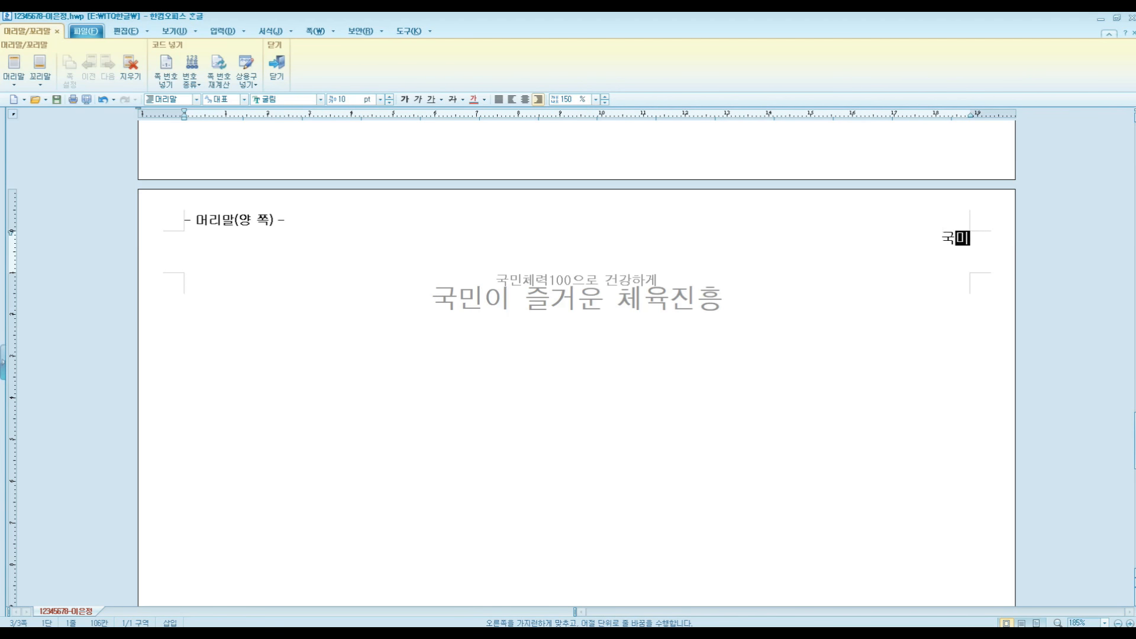
{"action": "type", "text": "민체력100"}
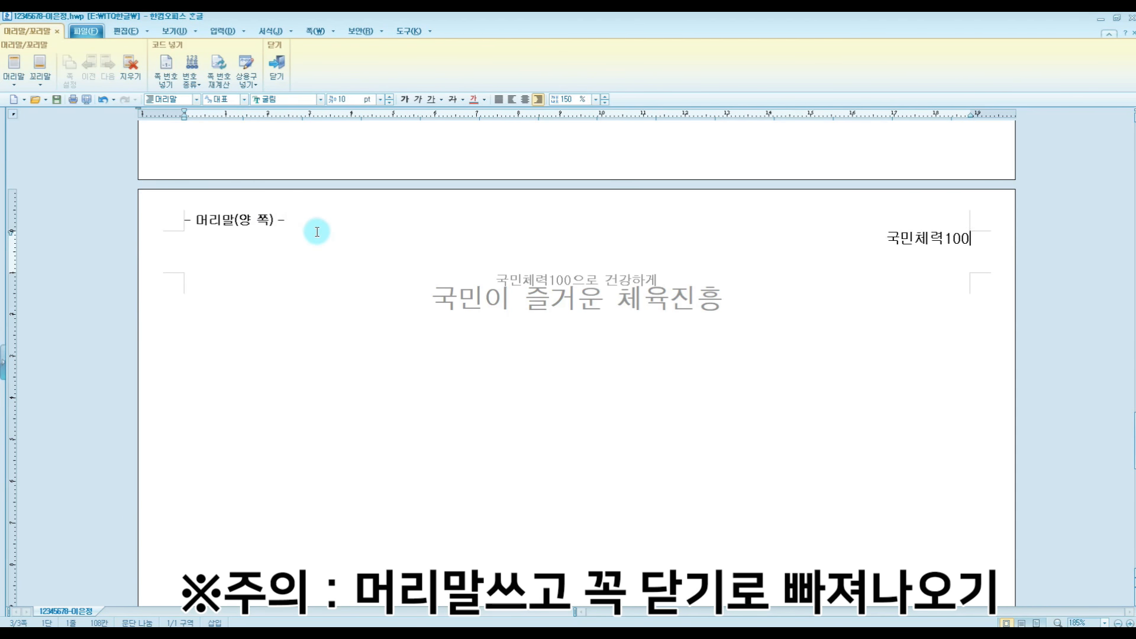
{"action": "left_click", "coordinate": [277, 74]}
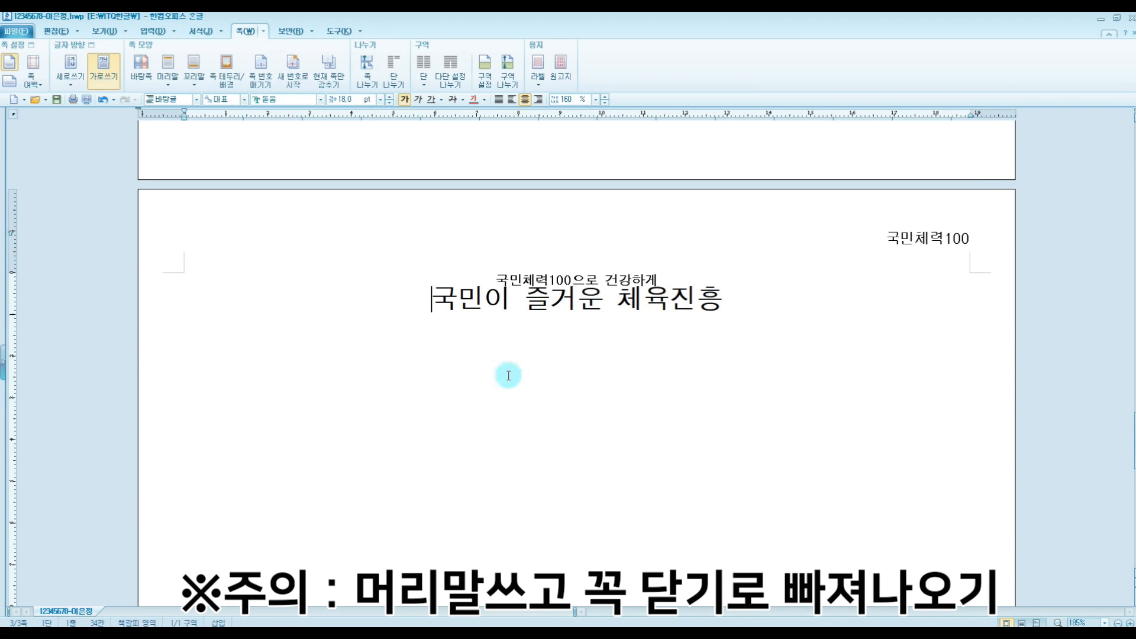
Enter the first body paragraph from the exam PDF below the title, from 국민의 체력수준 up to 국민체력참가증을 발급
{"action": "left_click", "coordinate": [210, 376]}
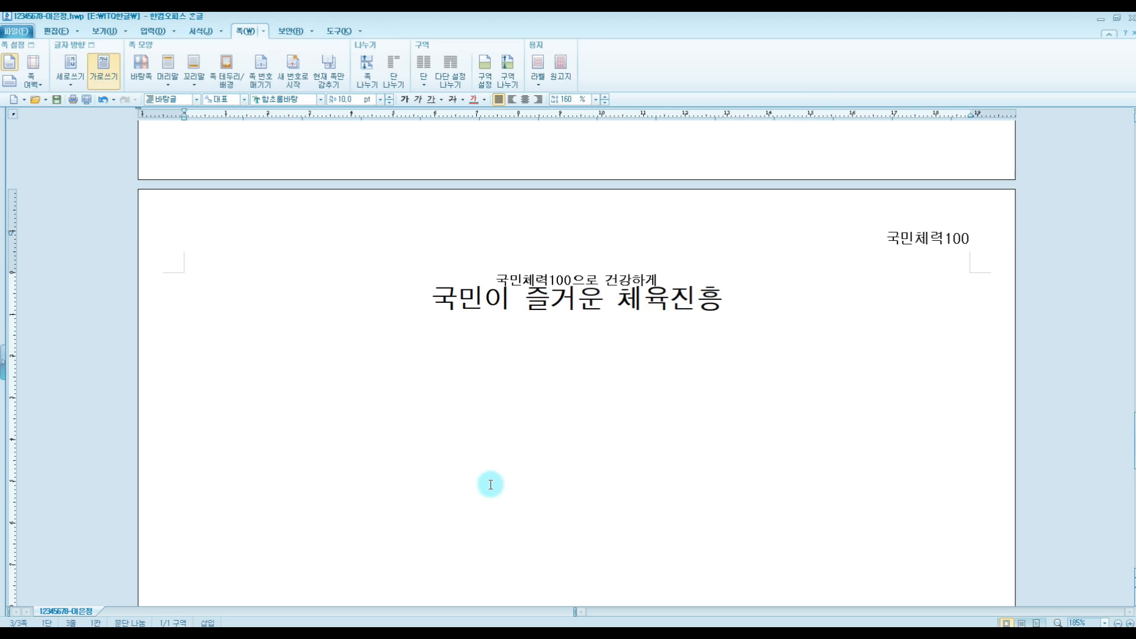
{"action": "left_click", "coordinate": [875, 634]}
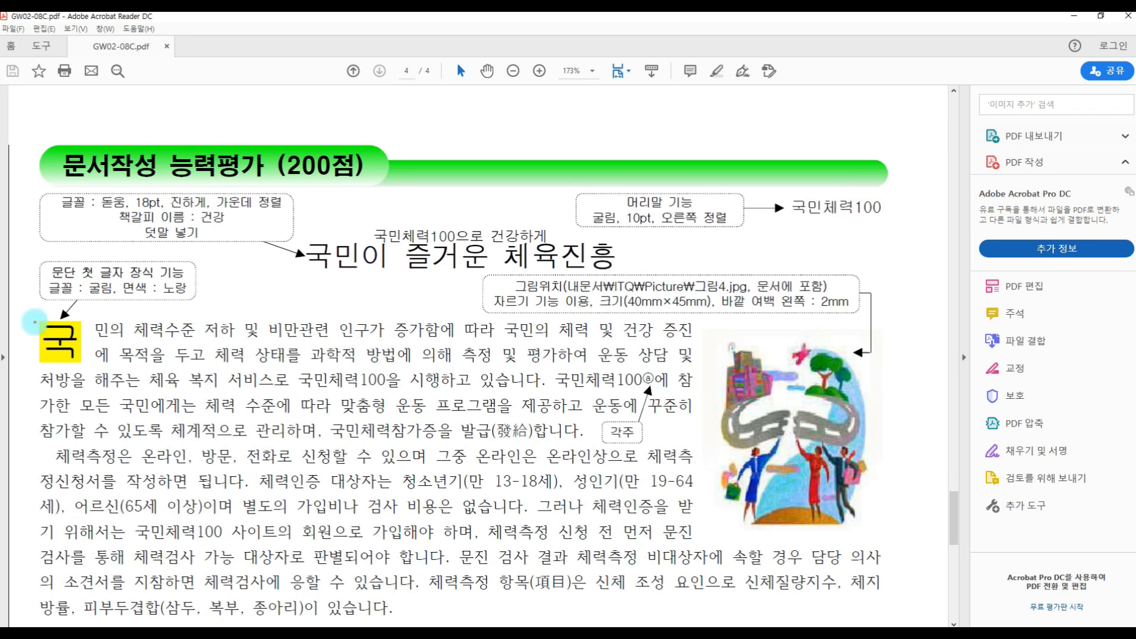
{"action": "left_click_drag", "start_coordinate": [34, 321], "coordinate": [718, 443]}
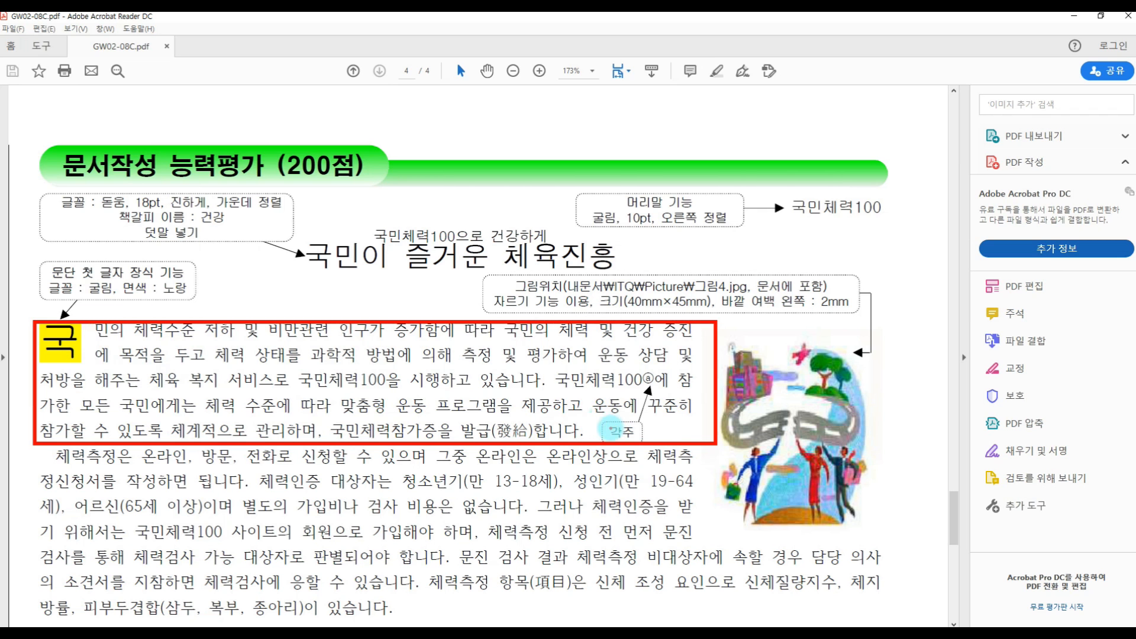
{"action": "key", "text": "alt+Tab"}
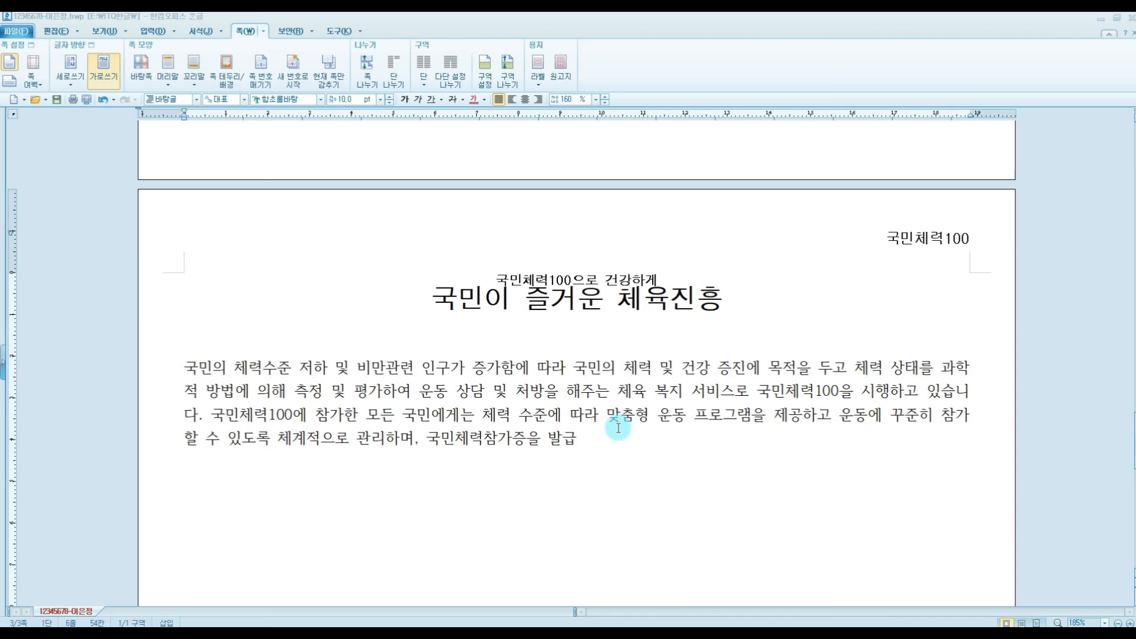
Convert 발급 to the hanja 發給 in the 한글(漢字) format and complete the sentence with 합니다
{"action": "left_click", "coordinate": [580, 438]}
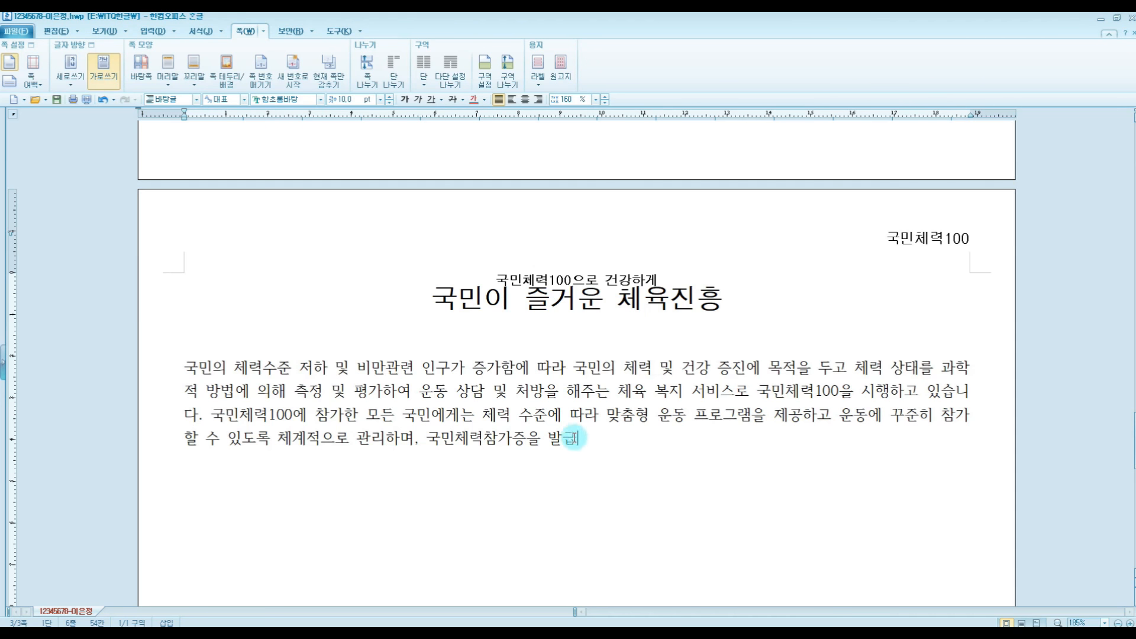
{"action": "key", "text": "F9"}
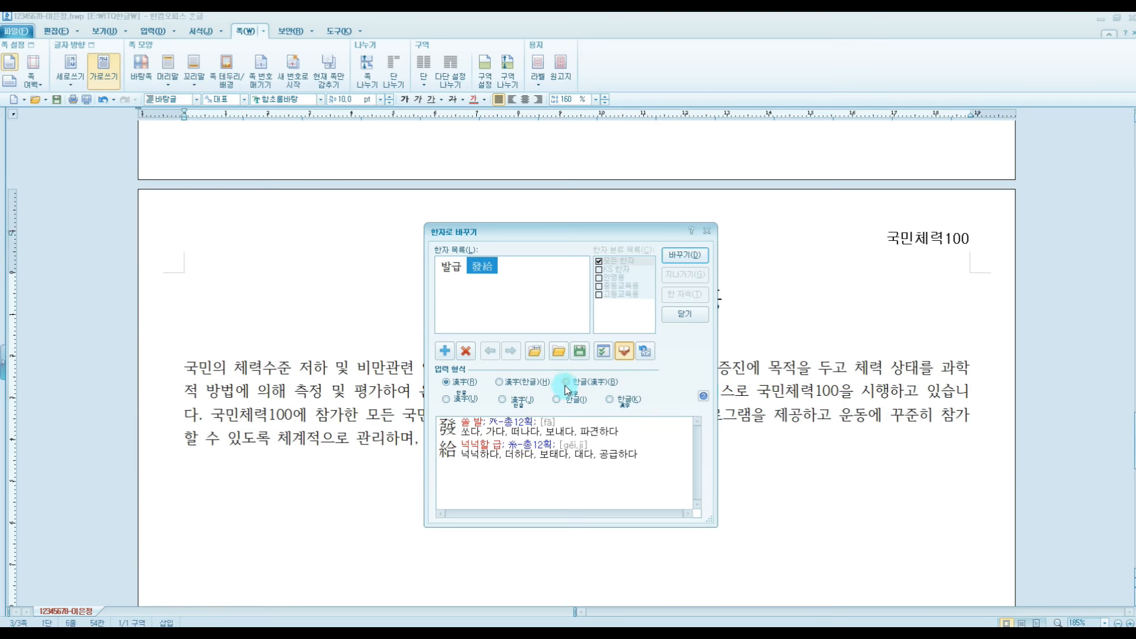
{"action": "left_click", "coordinate": [565, 382]}
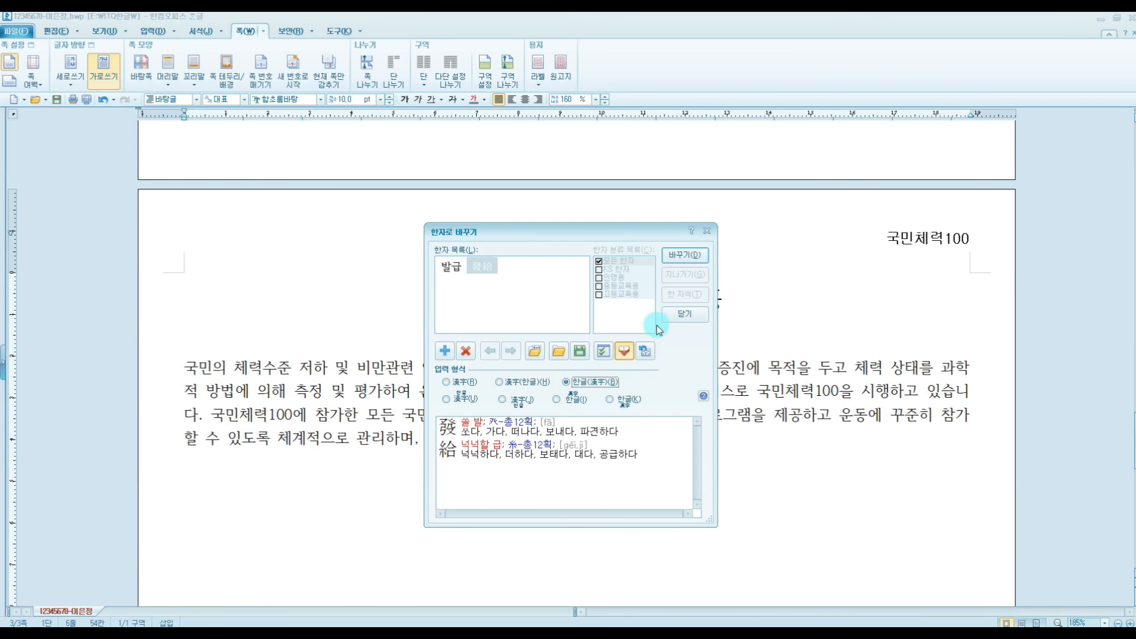
{"action": "left_click", "coordinate": [684, 256]}
{"action": "type", "text": "합니다."}
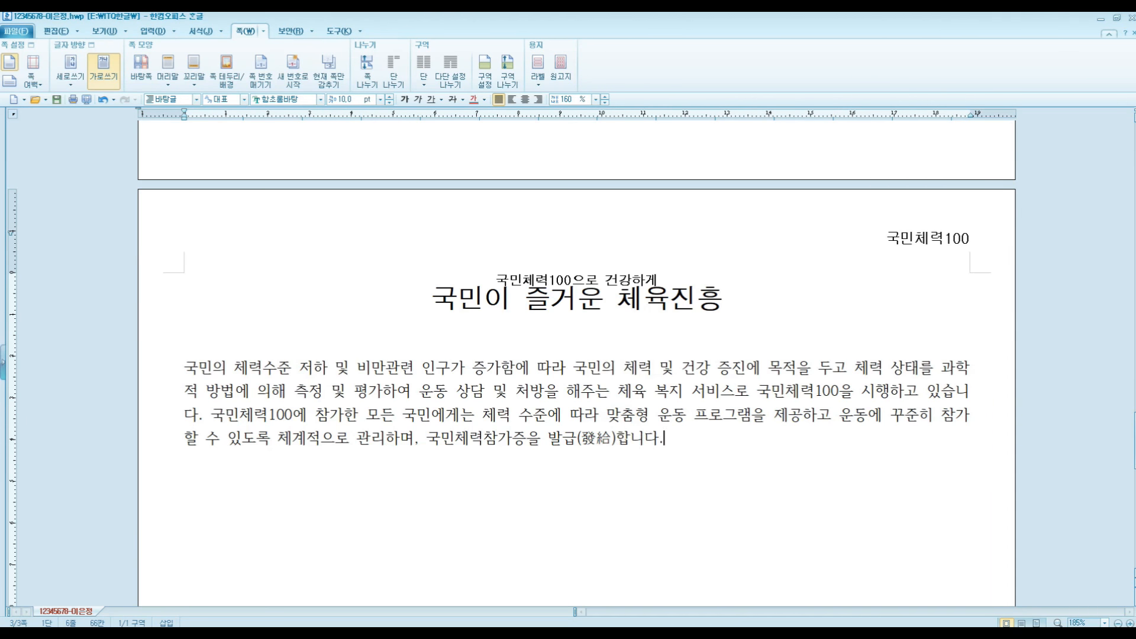
Consult the exam PDF and add the indented second body paragraph, from 체력측정은 온라인 through 피부두겹합(삼두, 복부, 종아리)이 있습니다
{"action": "key", "text": "alt+Tab"}
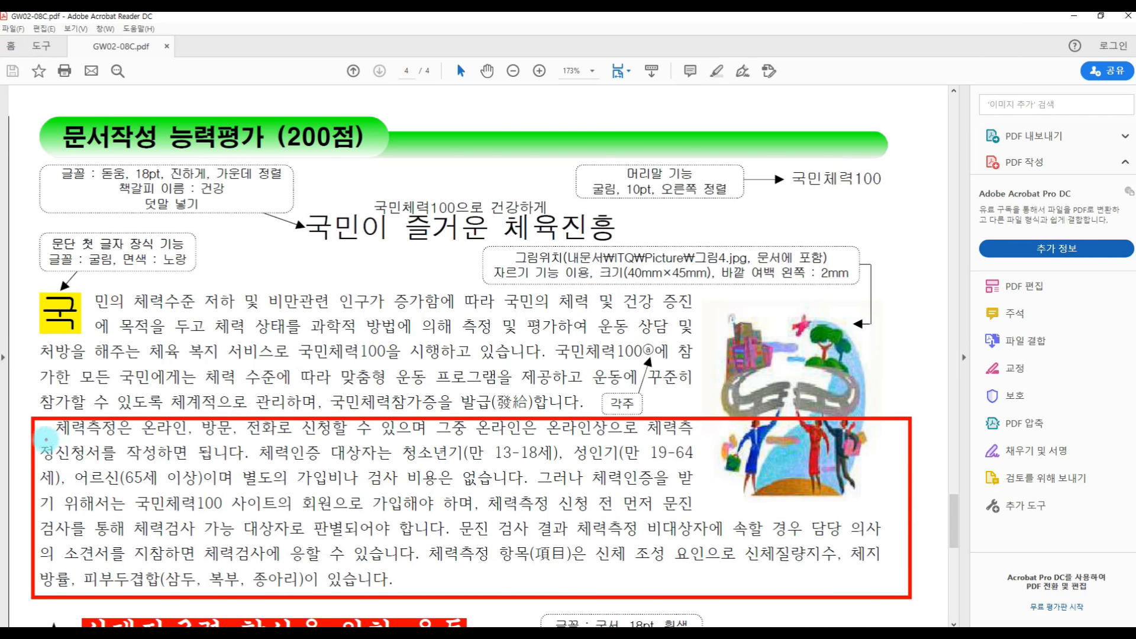
{"action": "left_click_drag", "start_coordinate": [33, 422], "coordinate": [55, 438]}
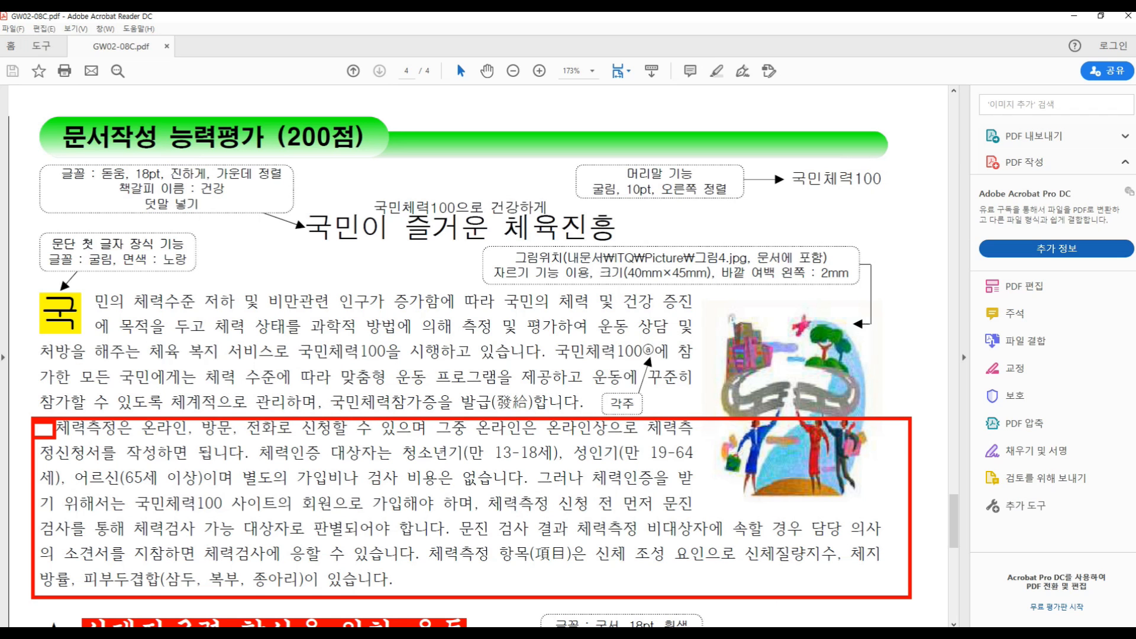
{"action": "key", "text": "alt+Tab"}
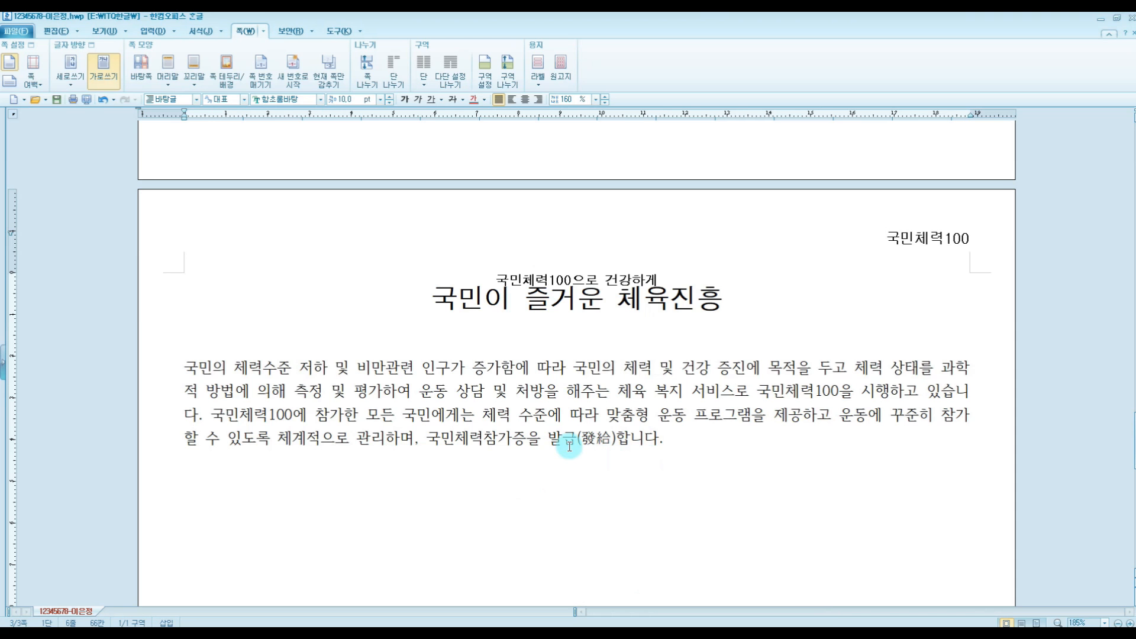
{"action": "key", "text": "Return"}
{"action": "type", "text": "체력측정은"}
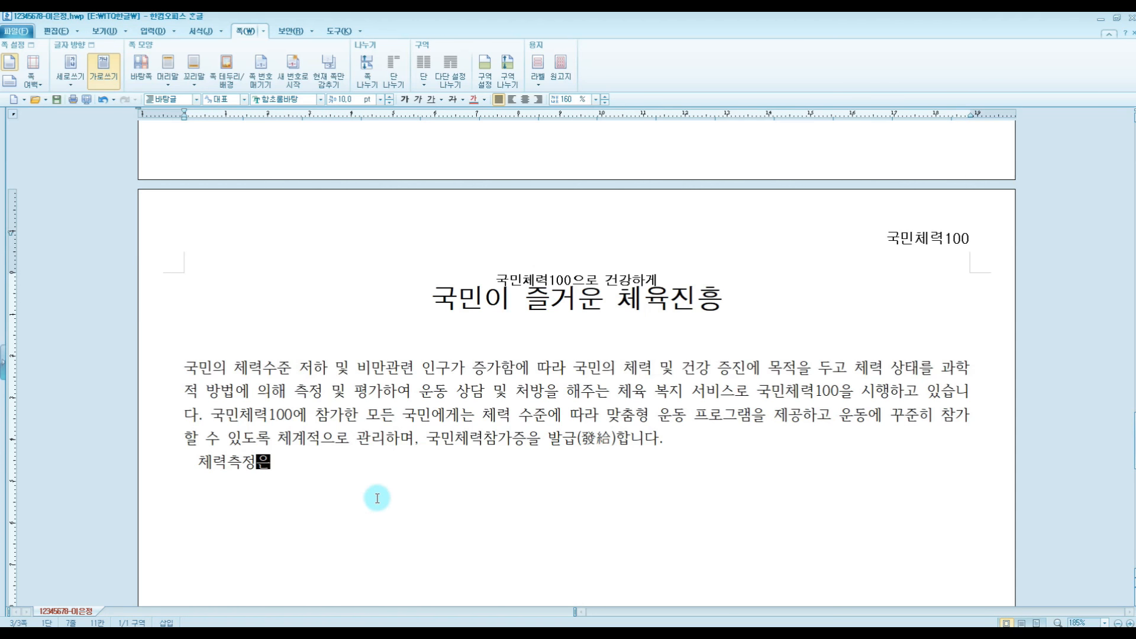
{"action": "scroll", "coordinate": [438, 497], "scroll_direction": "down", "scroll_amount": 2}
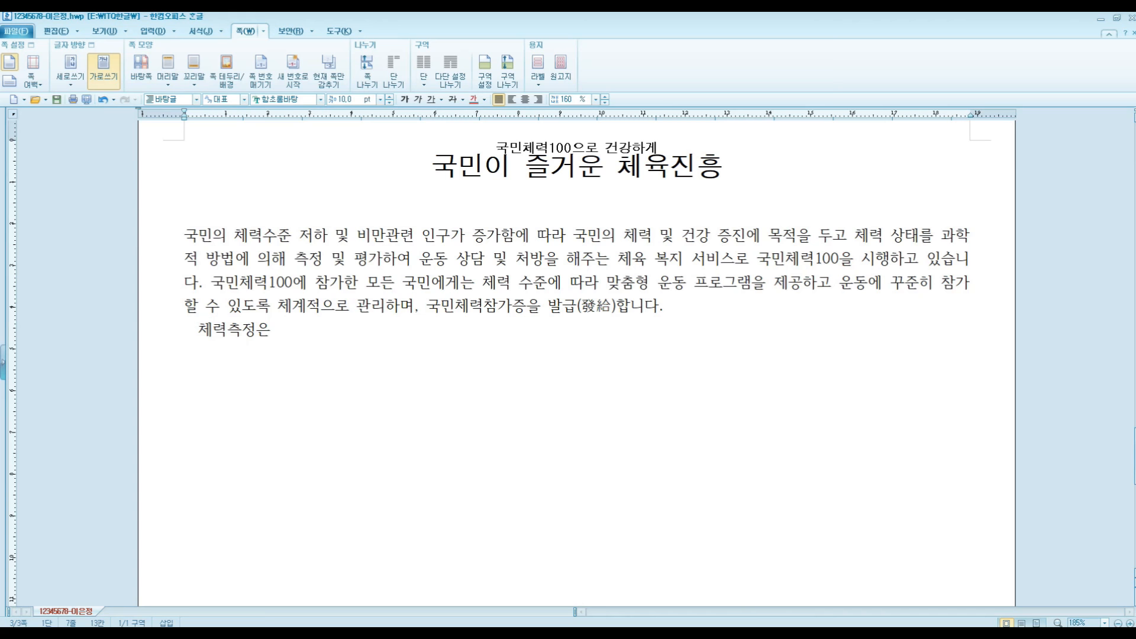
{"action": "key", "text": "BackSpace"}
{"action": "key", "text": "BackSpace"}
{"action": "type", "text": "의"}
{"action": "key", "text": "ctrl+v"}
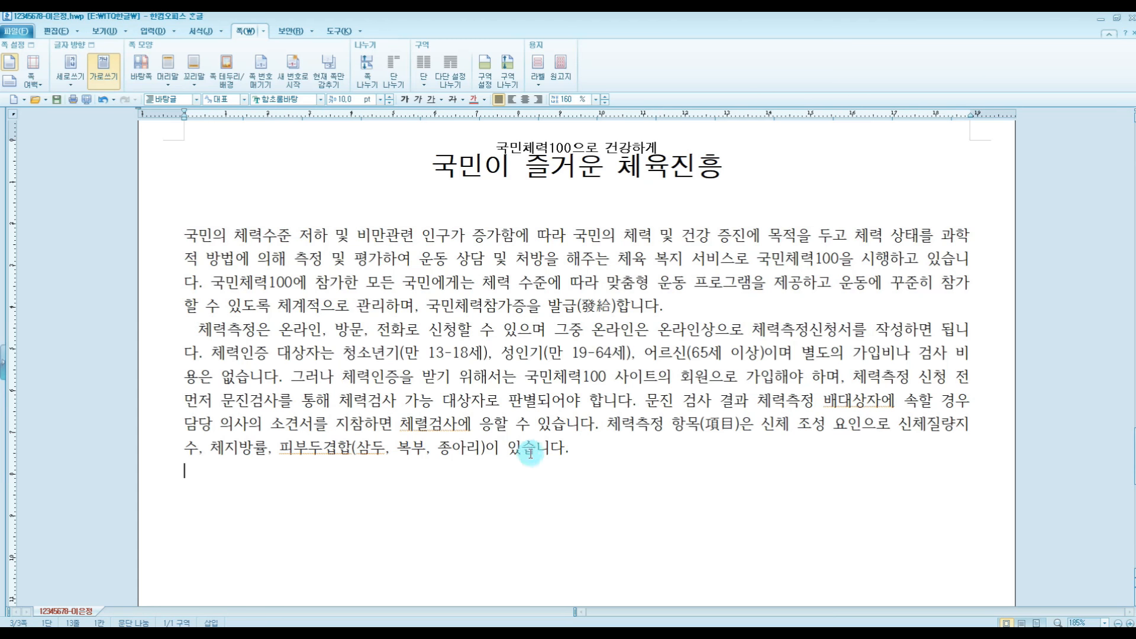
Add two line breaks after the end of the second body paragraph, below 종아리)이 있습니다
{"action": "mouse_move", "coordinate": [828, 634]}
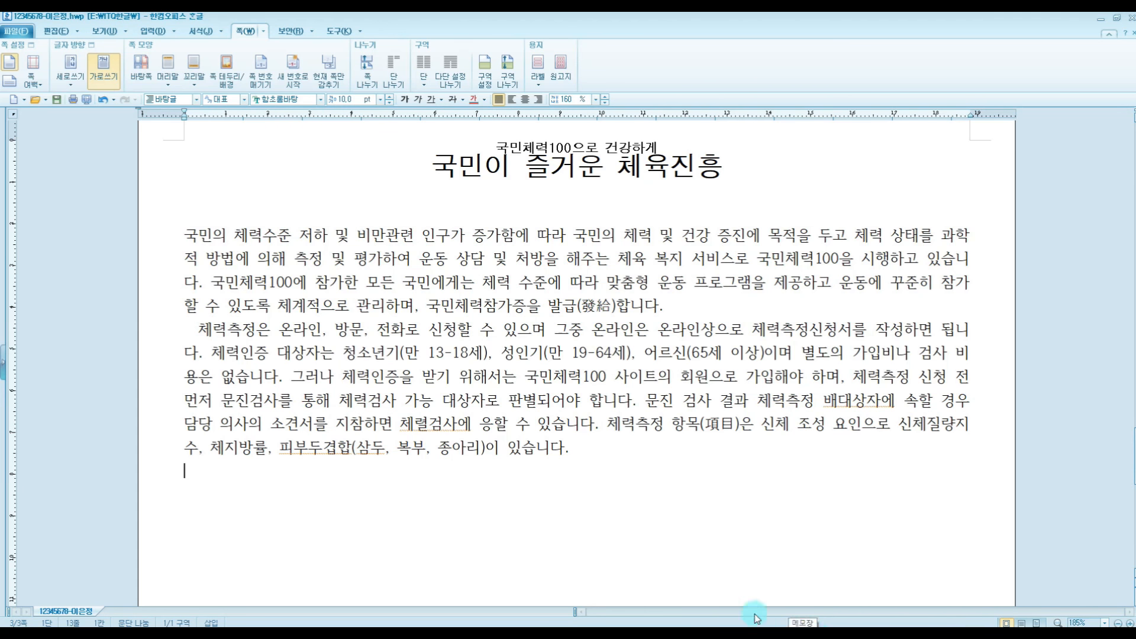
{"action": "scroll", "coordinate": [362, 469], "scroll_direction": "down", "scroll_amount": 3}
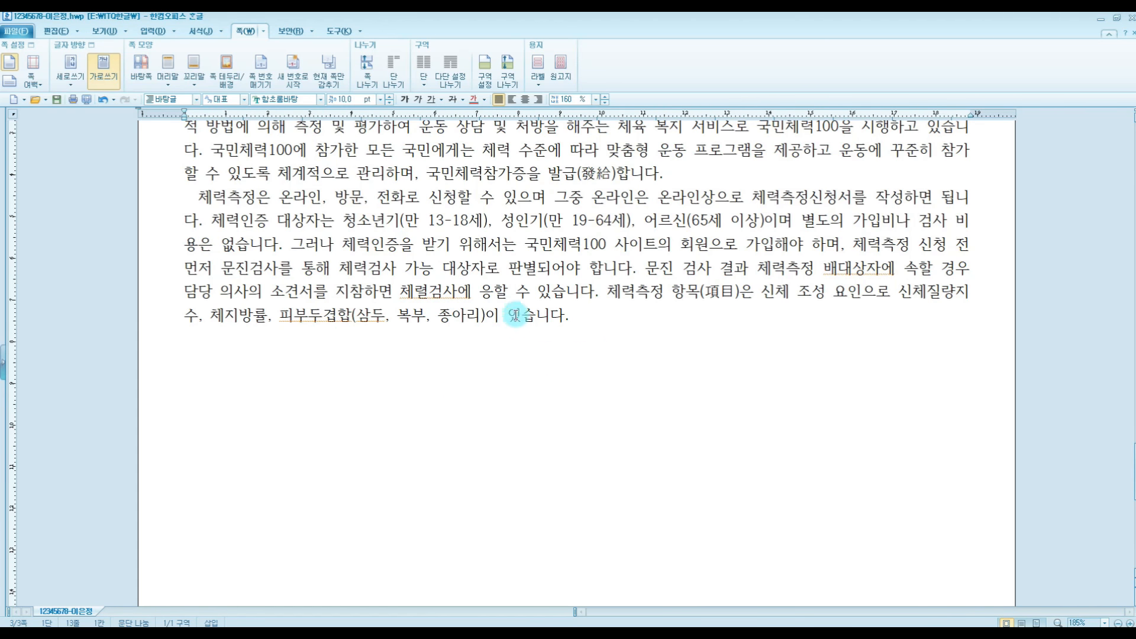
{"action": "left_click", "coordinate": [602, 325]}
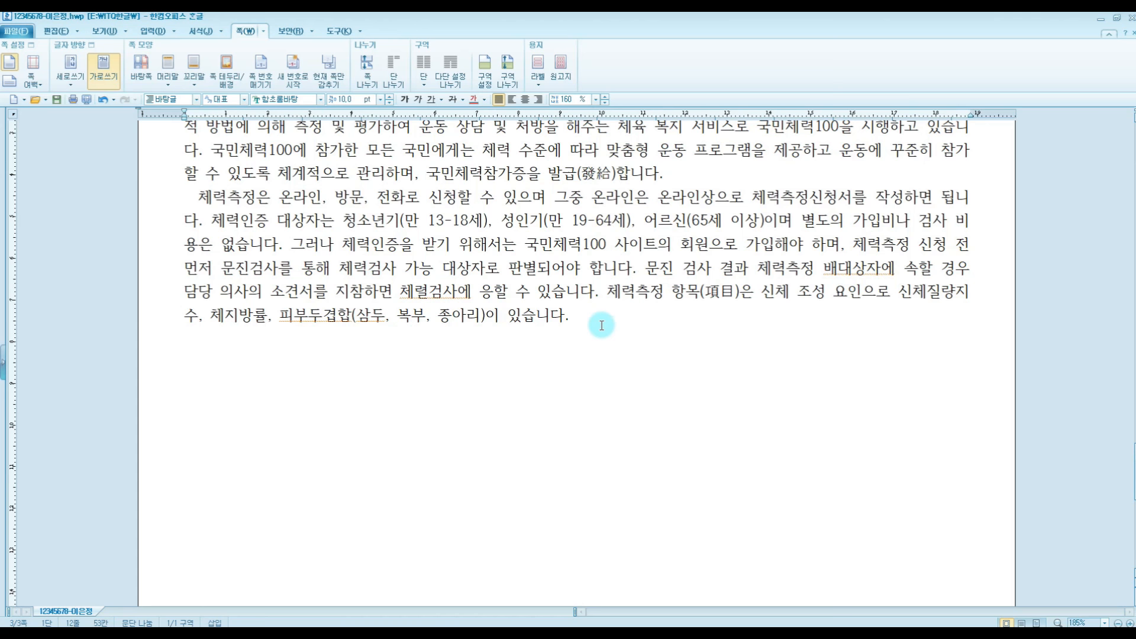
{"action": "key", "text": "Return"}
{"action": "key", "text": "Return"}
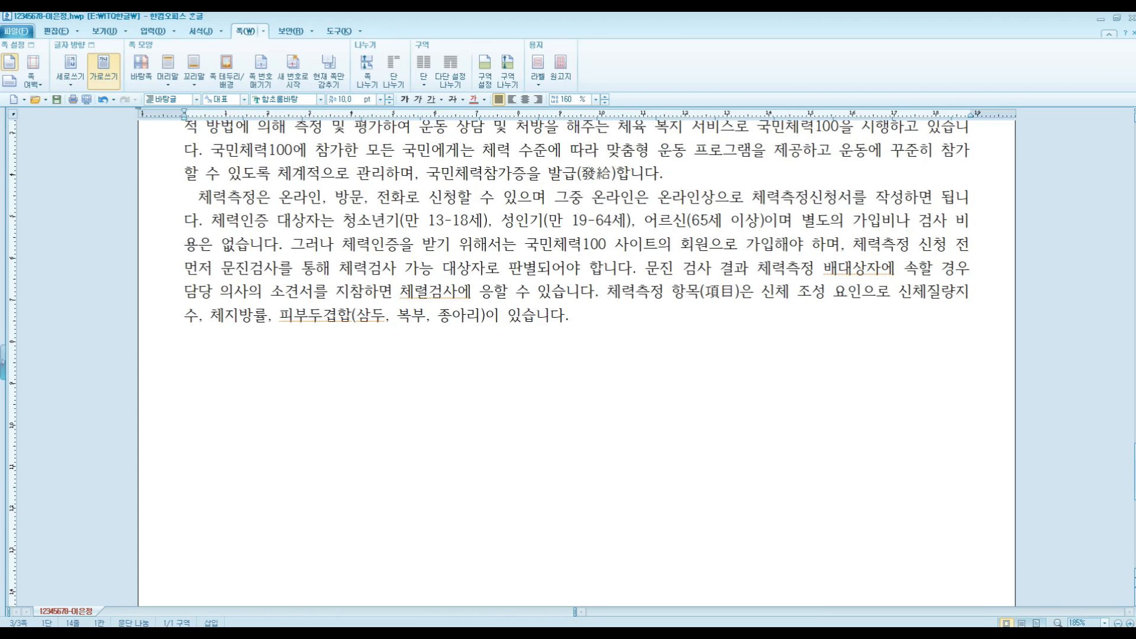
Consult the exam PDF's 문단 첫 글자 장식 instructions and choose the two-line (2줄) shape for the first body paragraph's initial letter 국
{"action": "scroll", "coordinate": [624, 326], "scroll_direction": "up", "scroll_amount": 5}
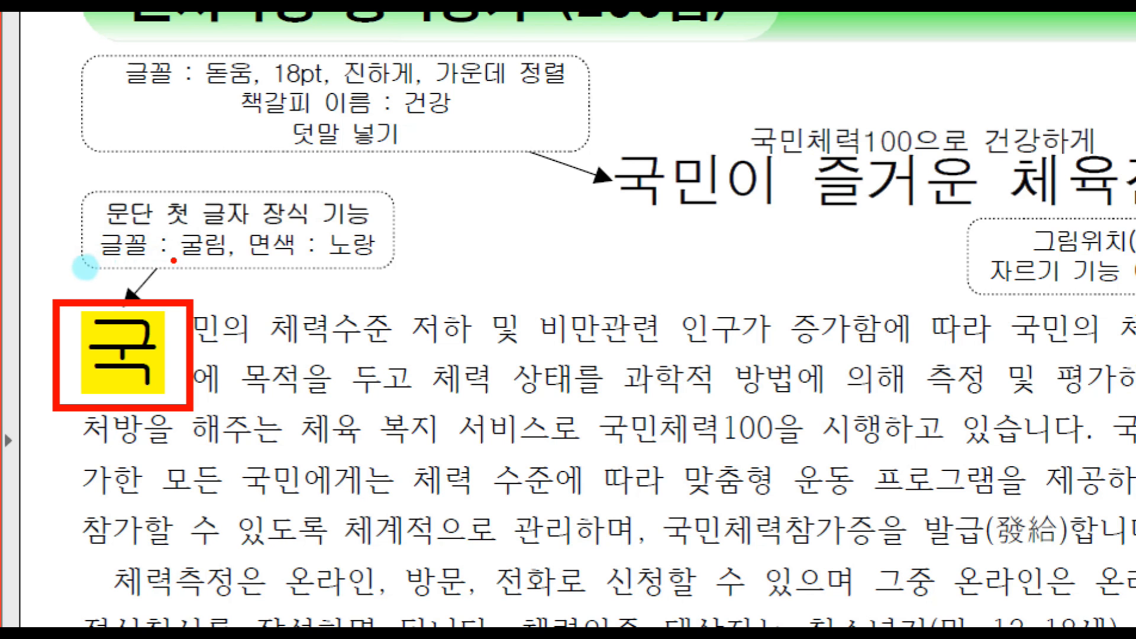
{"action": "left_click_drag", "start_coordinate": [173, 260], "coordinate": [388, 259]}
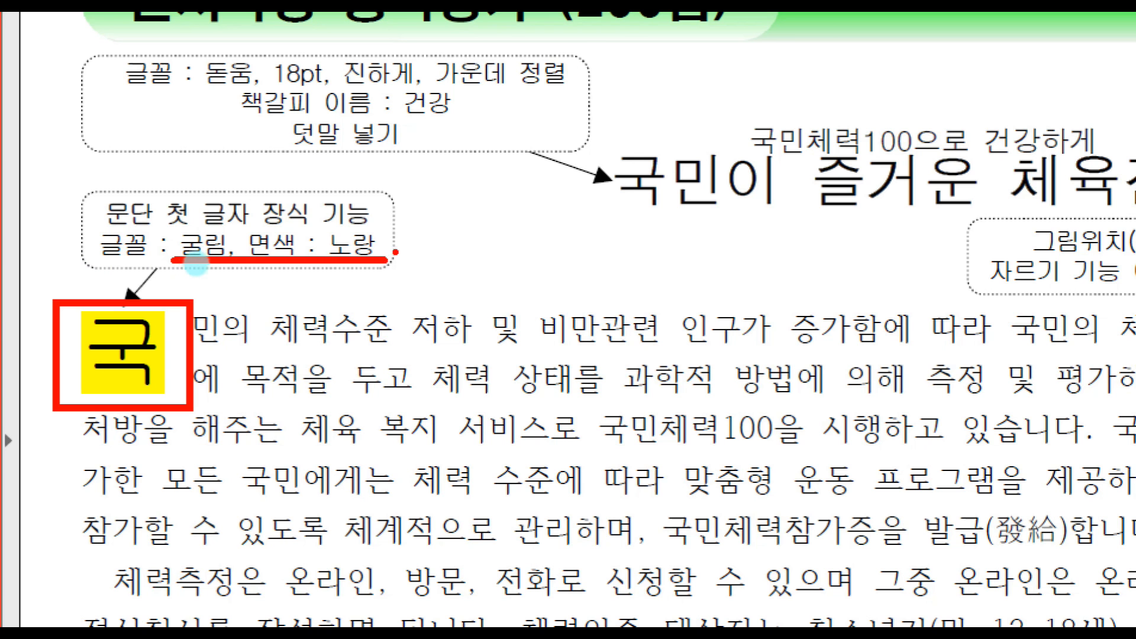
{"action": "key", "text": "Escape"}
{"action": "key", "text": "alt+Tab"}
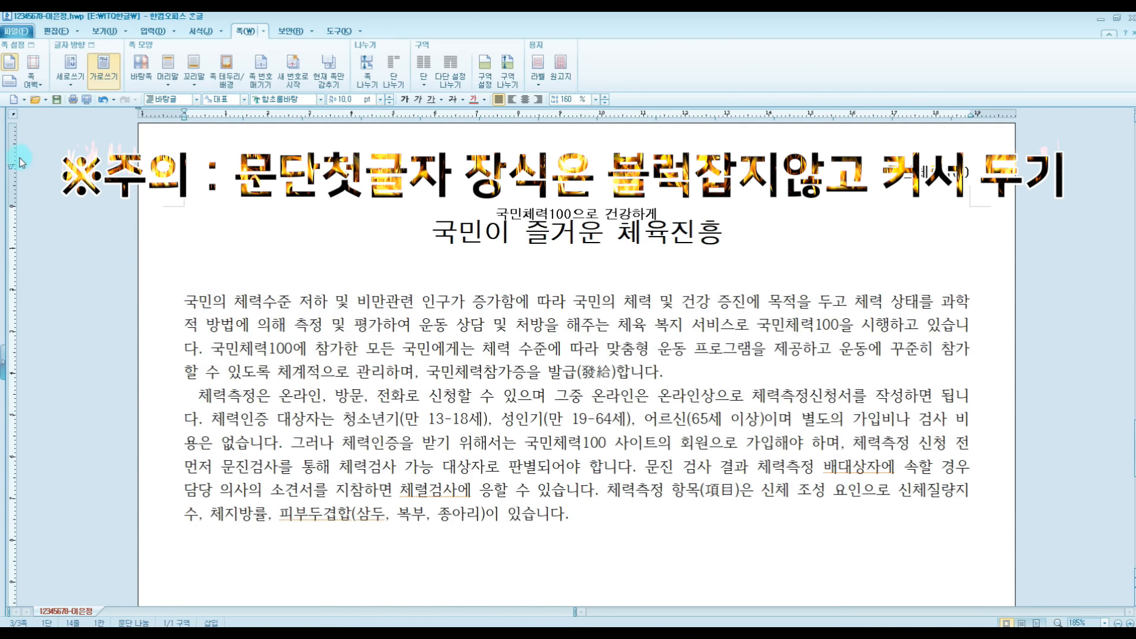
{"action": "left_click", "coordinate": [184, 301]}
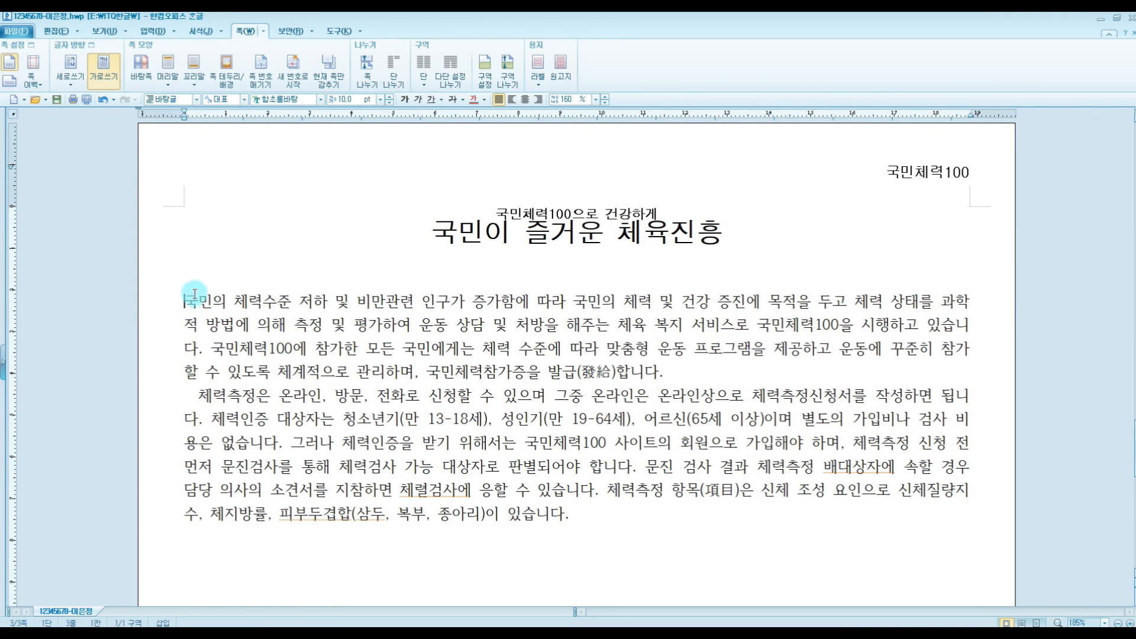
{"action": "left_click", "coordinate": [204, 31]}
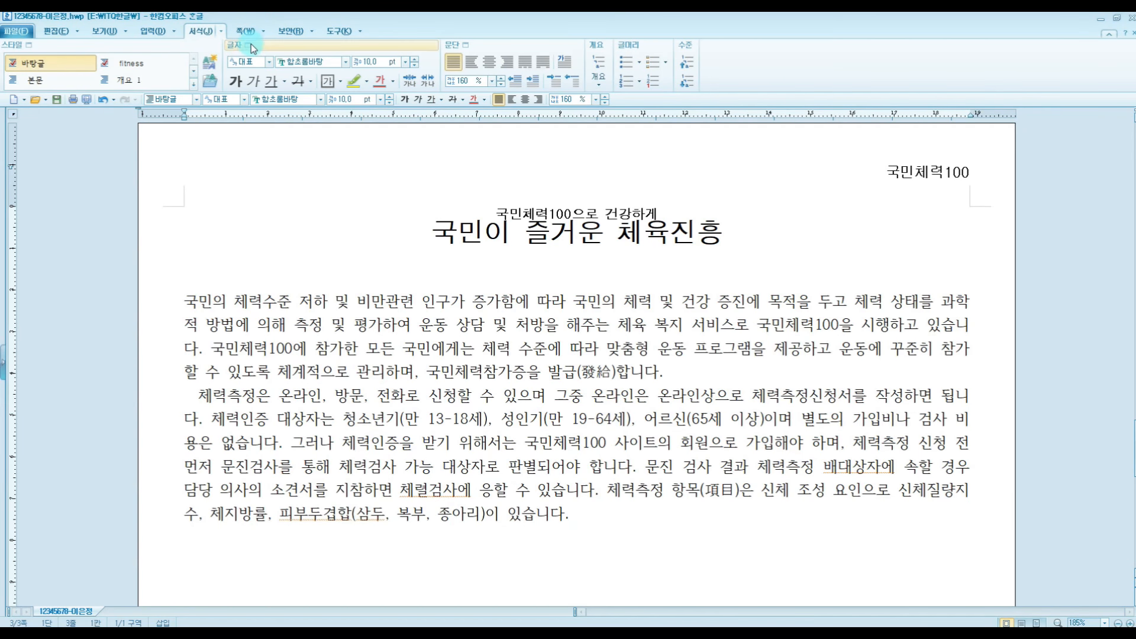
{"action": "left_click", "coordinate": [220, 31]}
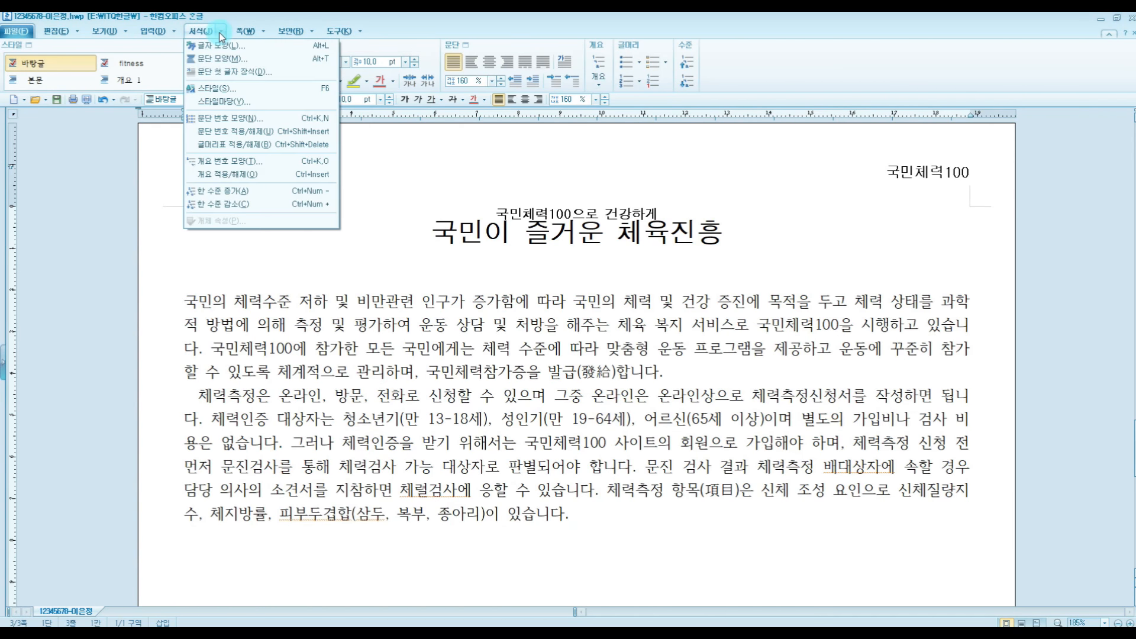
{"action": "left_click", "coordinate": [239, 79]}
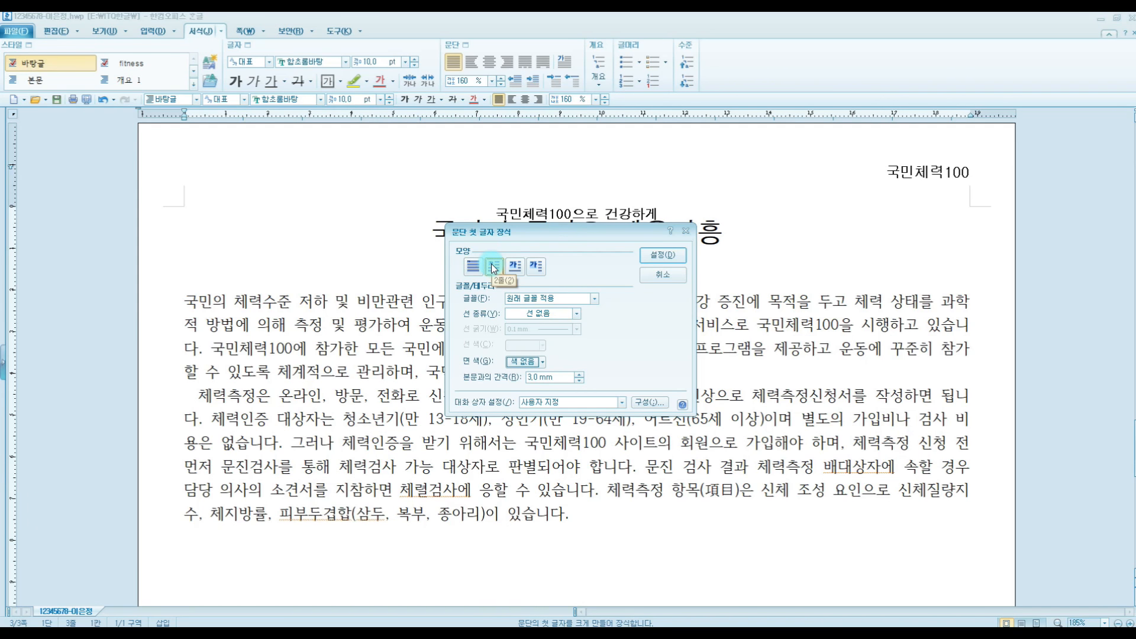
{"action": "left_click", "coordinate": [493, 266]}
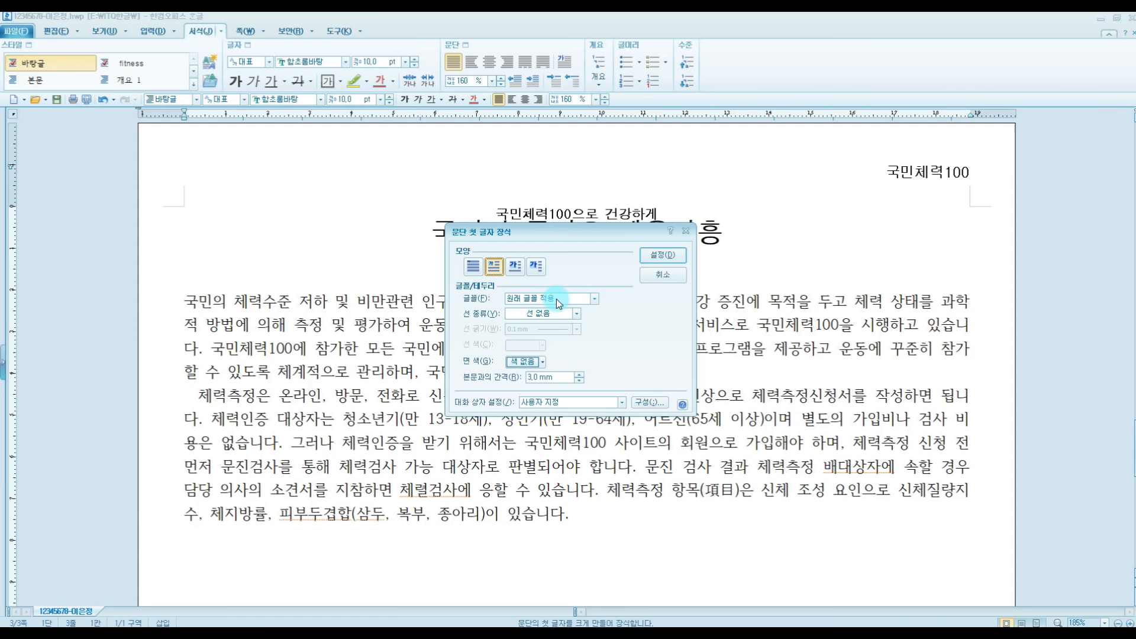
Set the first-letter decoration's font to 굴림 and its fill colour to yellow, and apply it to the paragraph
{"action": "left_click", "coordinate": [556, 299]}
{"action": "left_click", "coordinate": [531, 330]}
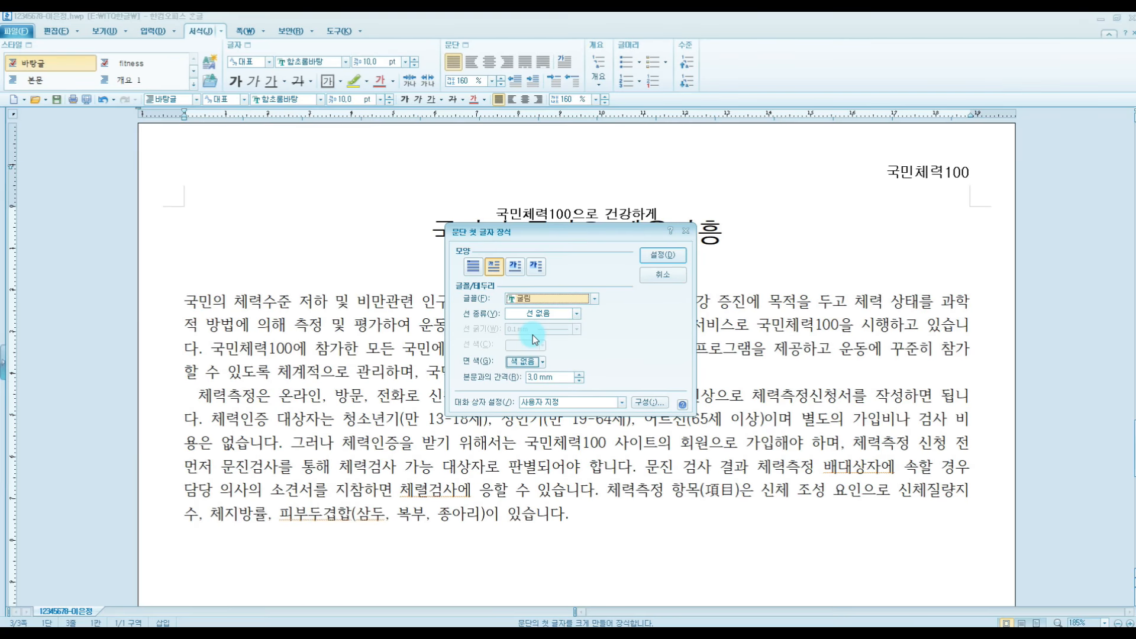
{"action": "left_click", "coordinate": [537, 362]}
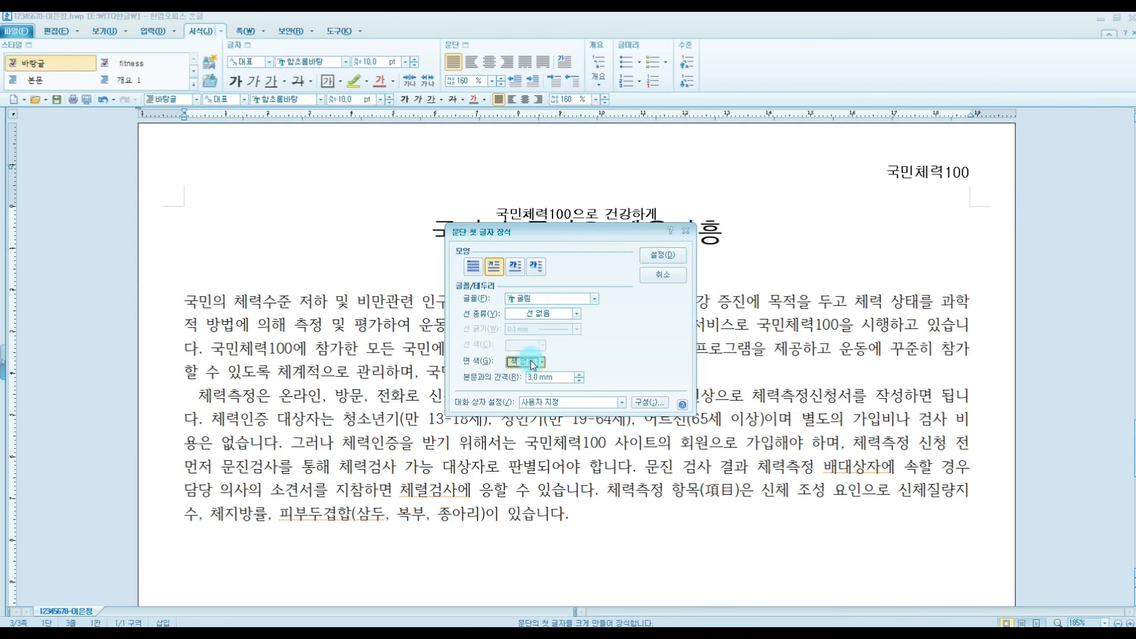
{"action": "left_click", "coordinate": [541, 396]}
{"action": "left_click", "coordinate": [663, 255]}
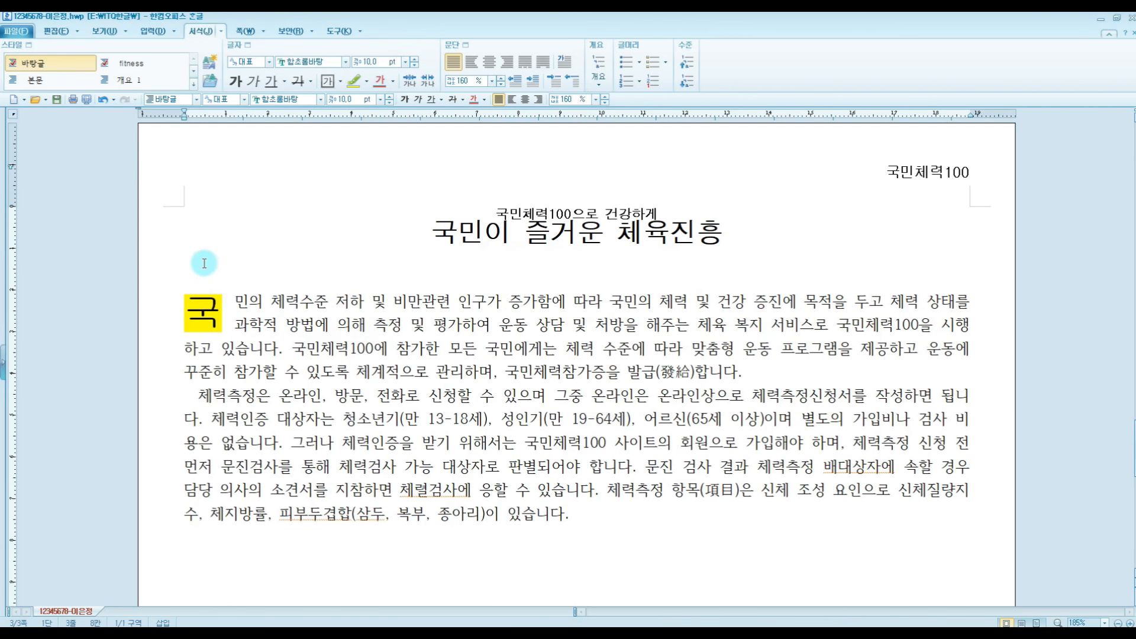